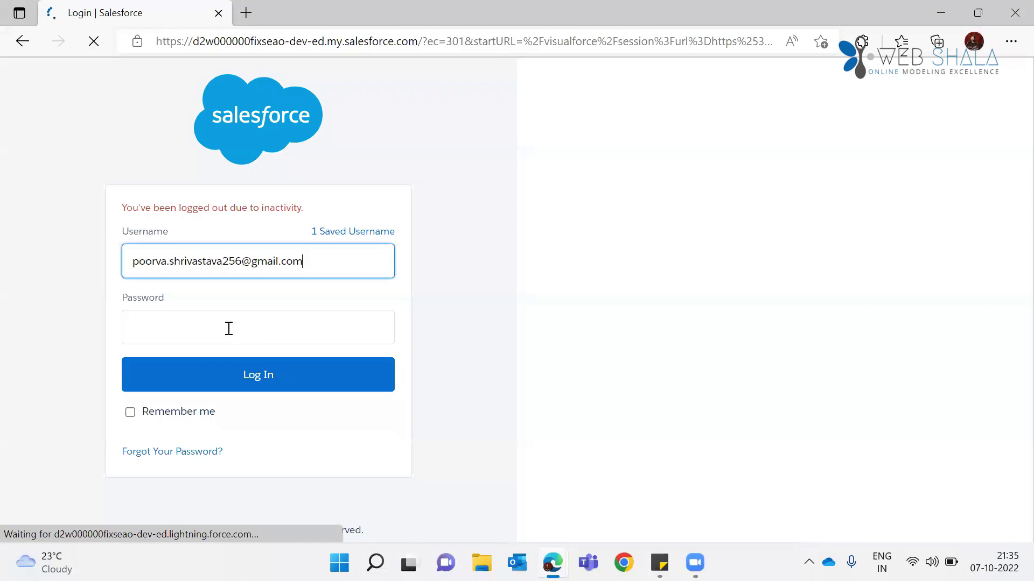
Step: Log back into Salesforce with the account password and land on Accounts > Recently Viewed
click(229, 329)
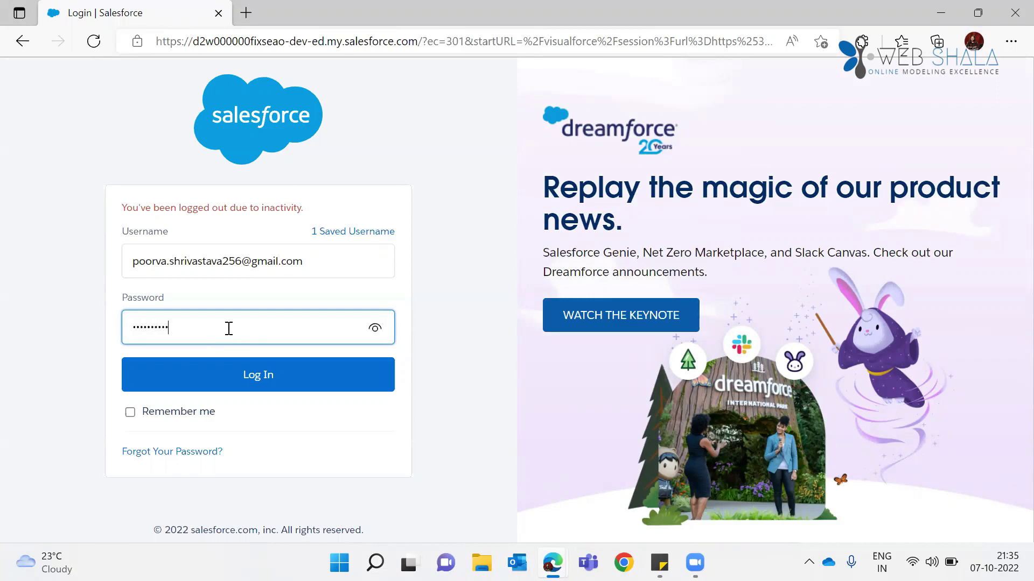
key(Return)
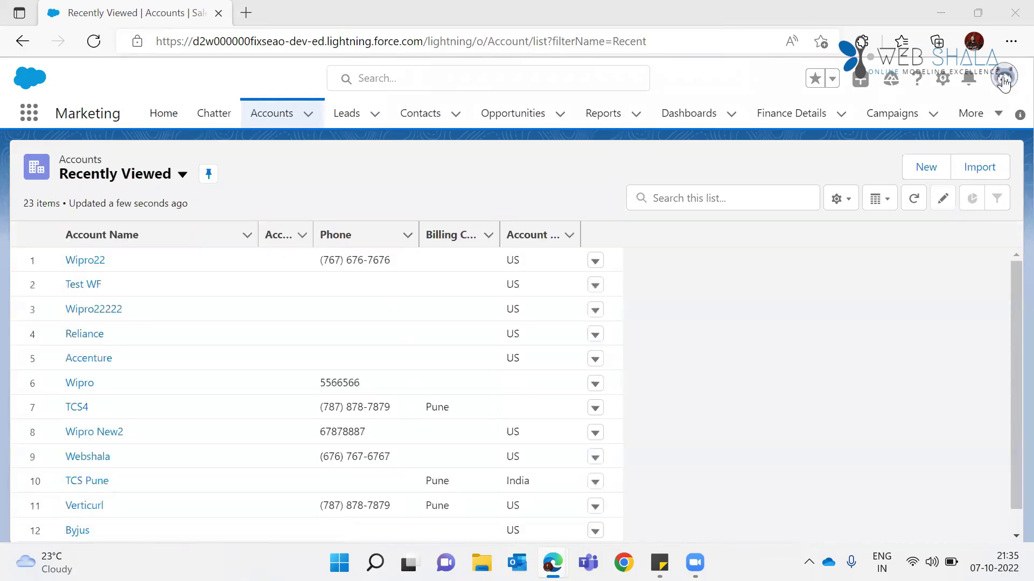
click(1004, 82)
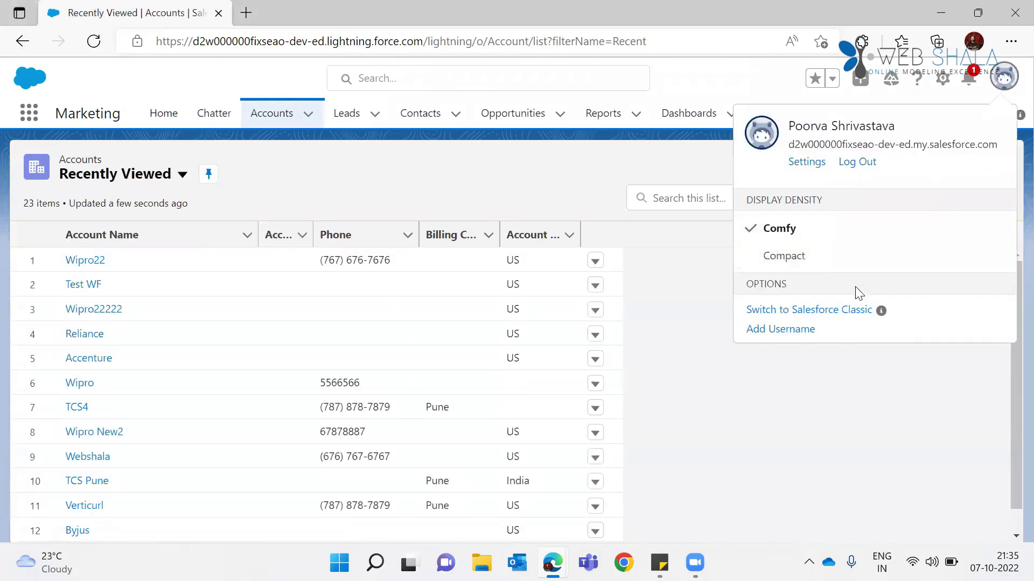
Step: Switch to Salesforce Classic, return to Lightning Experience, and open the Leads list
click(843, 316)
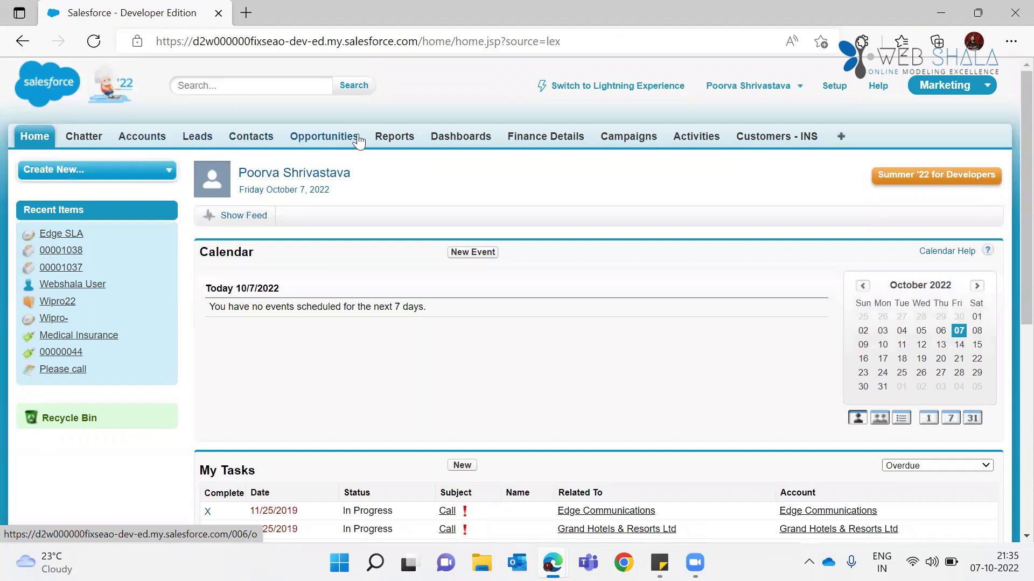
click(622, 92)
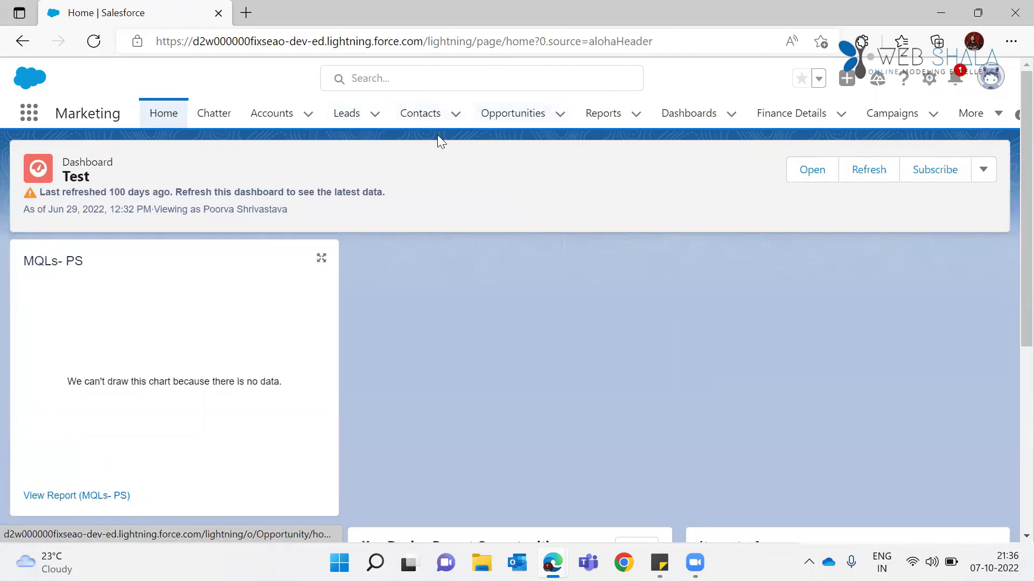
click(344, 123)
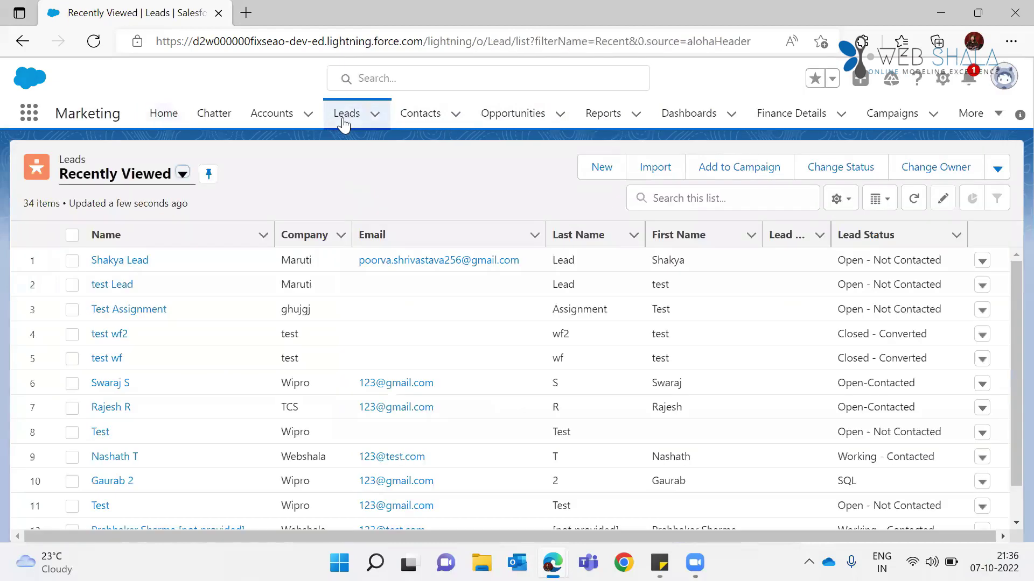
Step: Start a new End Customers lead and enter the contact's first and last name
click(602, 169)
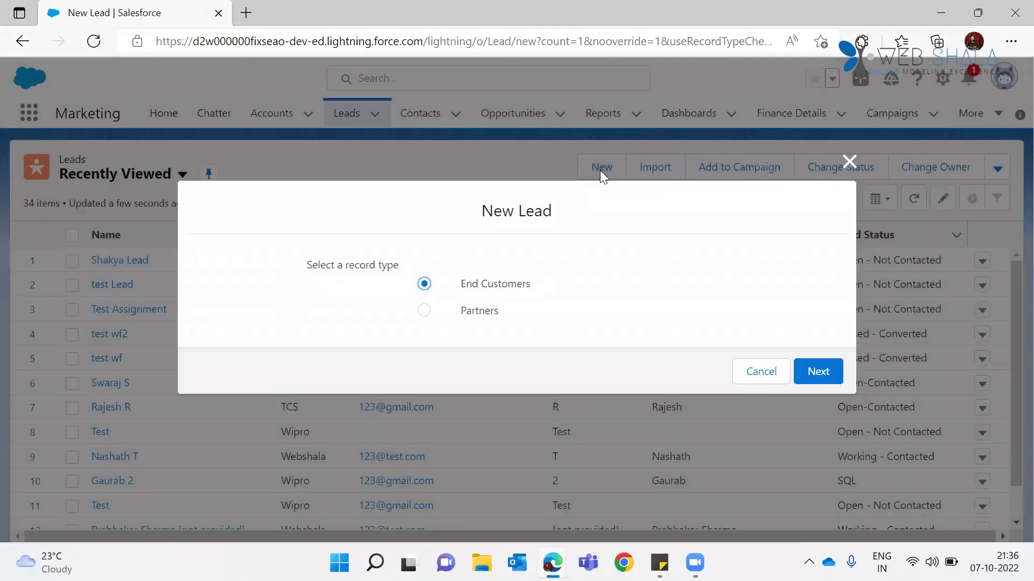
click(821, 371)
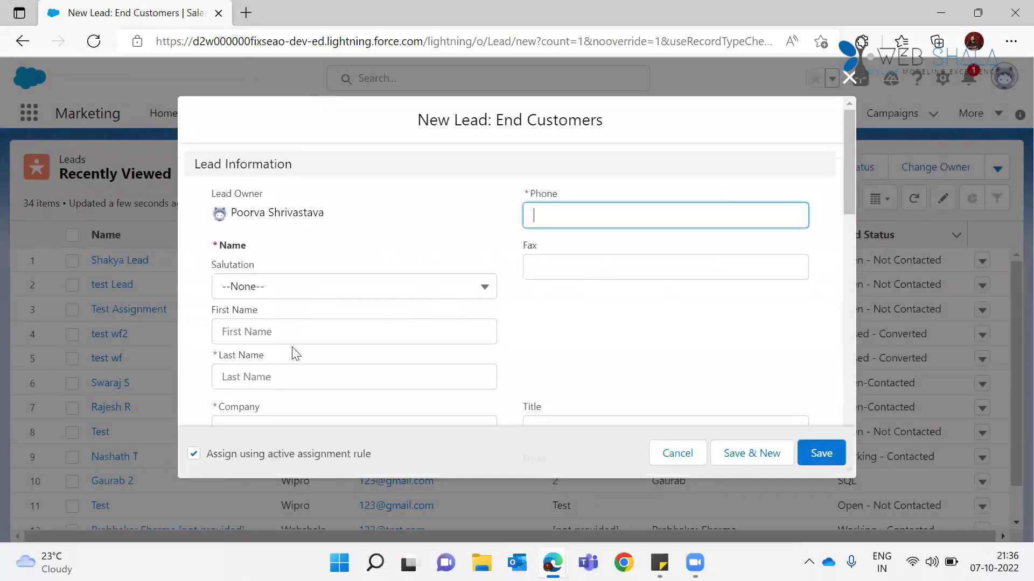
click(271, 331)
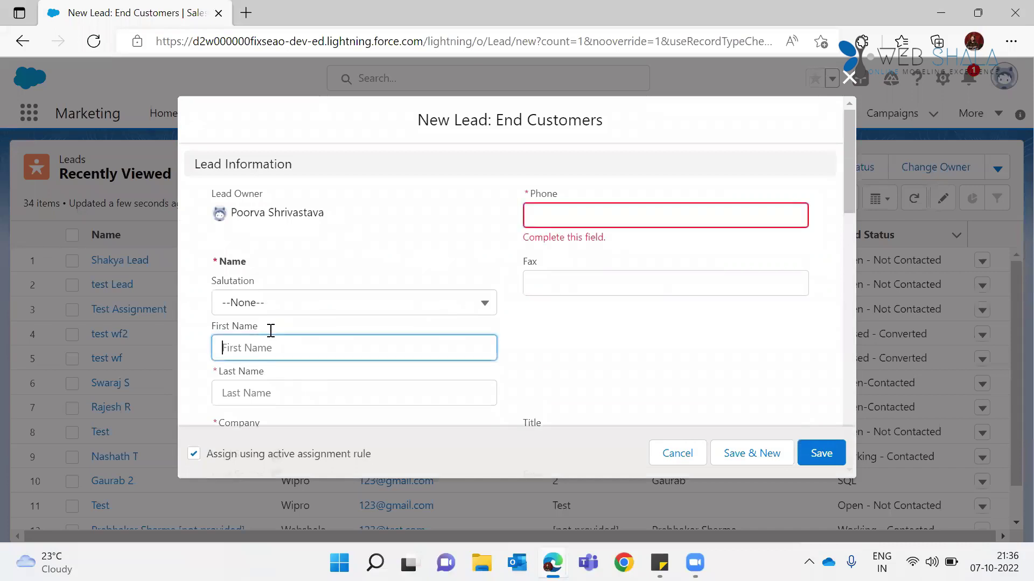
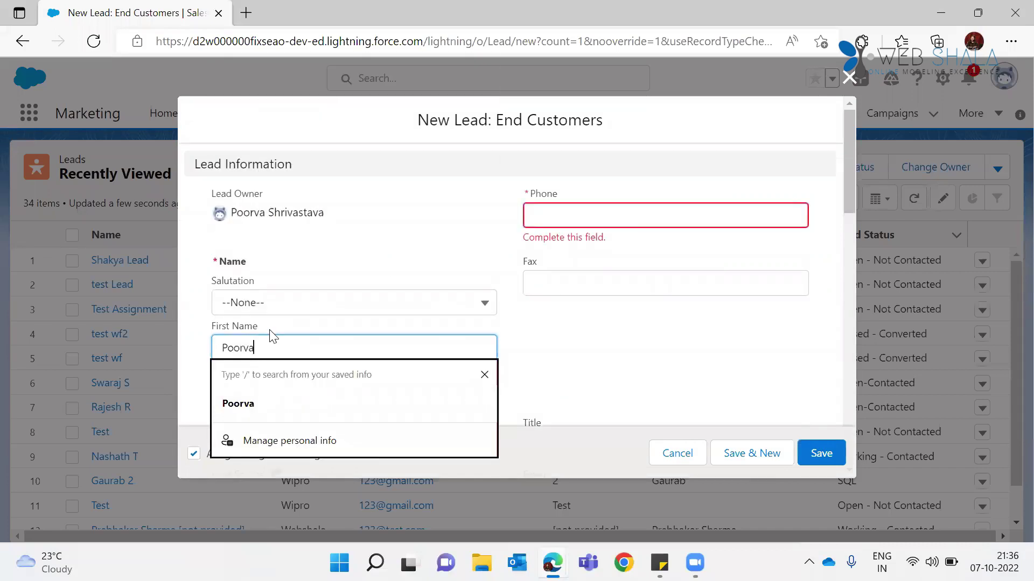
key(Tab)
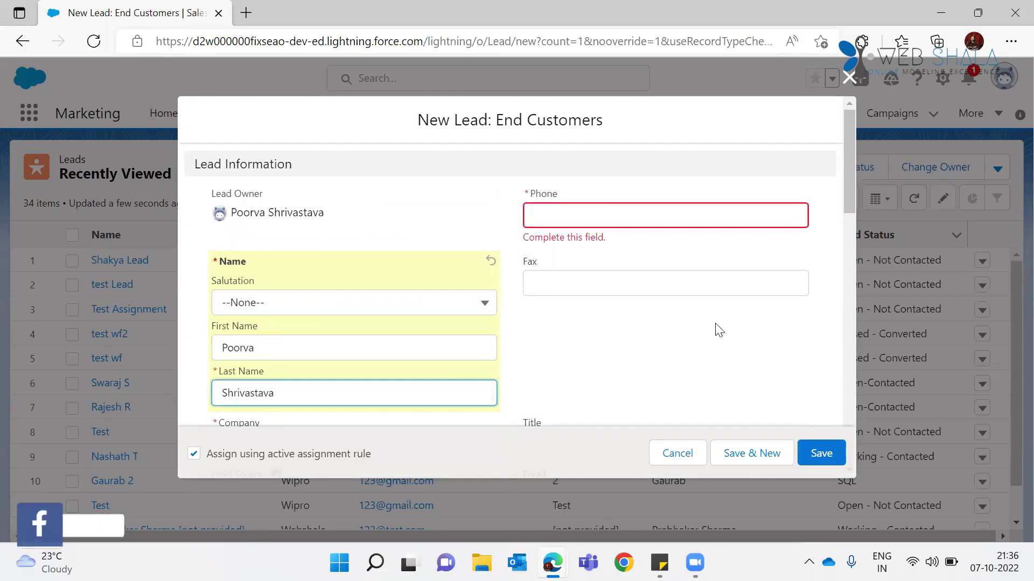
Step: Enter the lead's phone number and fill in the company as Reliance
click(599, 220)
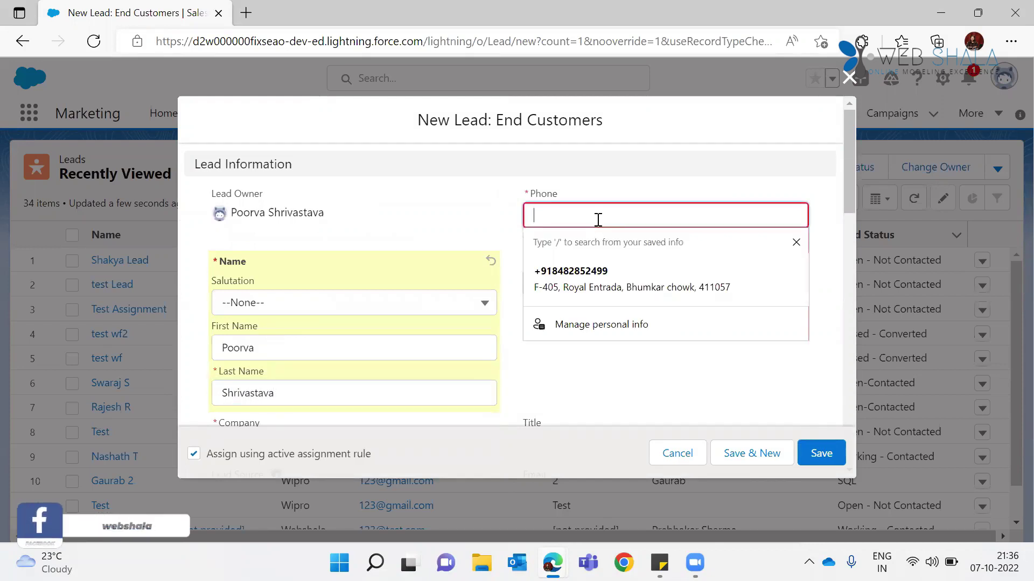
drag(847, 162, 355, 232)
click(303, 261)
text(Reliance)
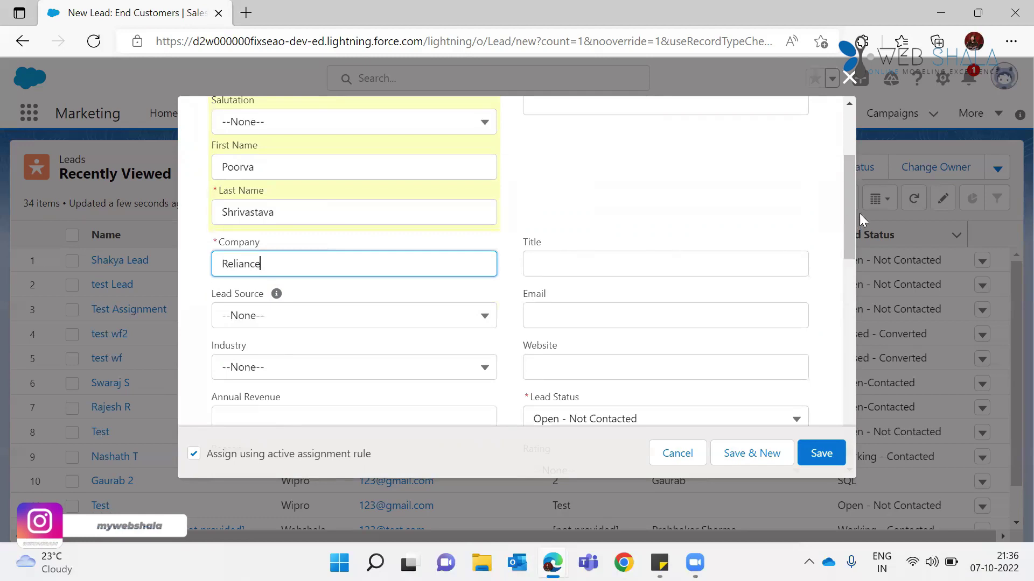
drag(848, 195, 856, 224)
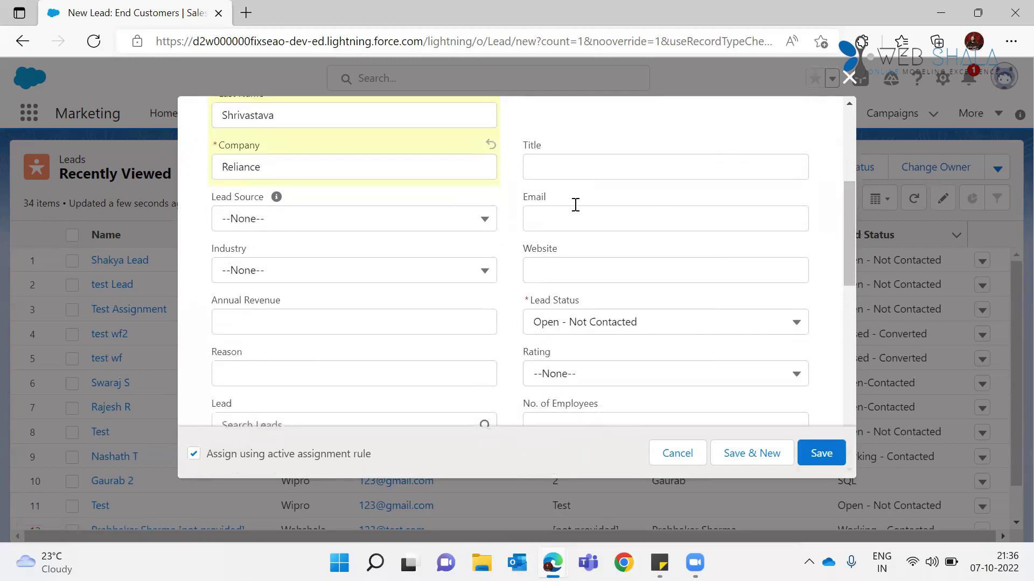
Step: Set the lead's Lead Source picklist to Phone Inquiry
click(280, 220)
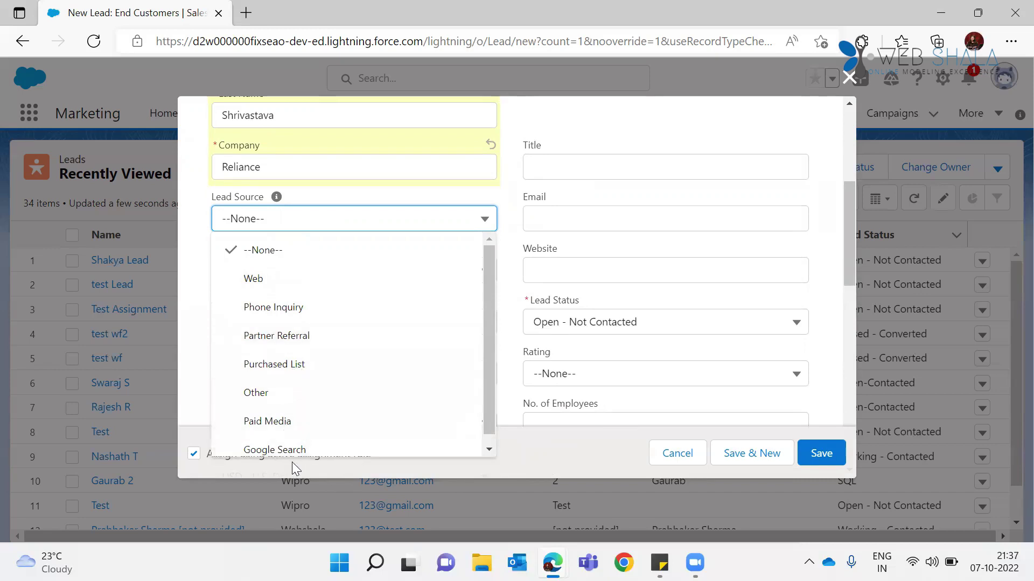
drag(491, 400, 497, 439)
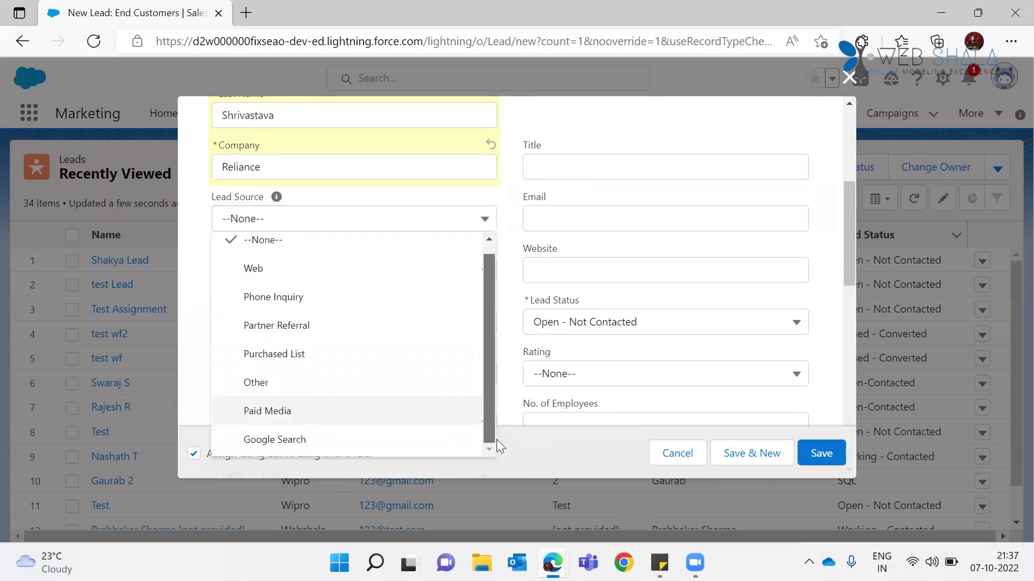
click(496, 438)
click(257, 227)
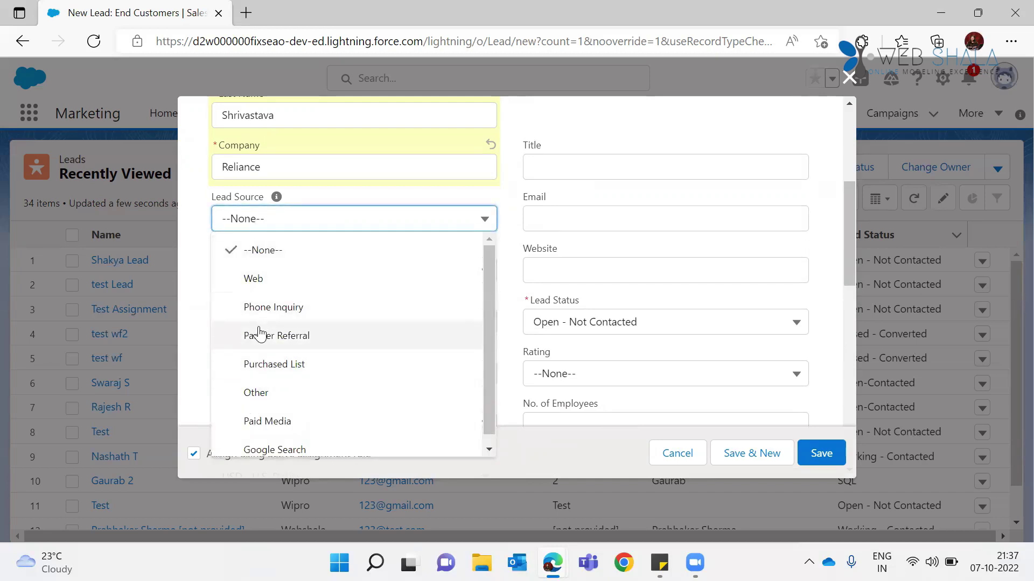
click(338, 303)
Step: Set the lead's Industry picklist to Foods & Beverages
click(452, 276)
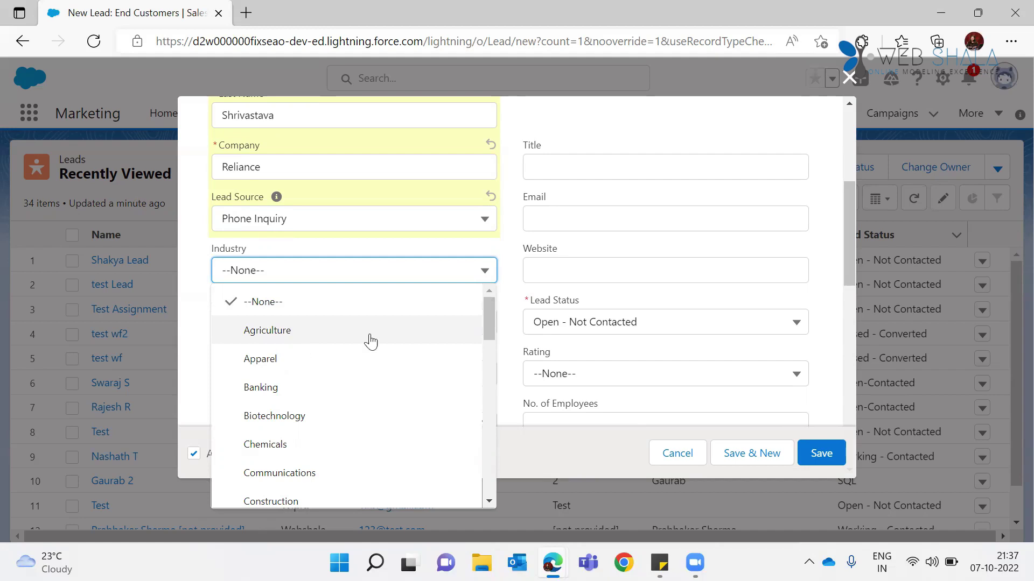
drag(491, 312, 500, 382)
click(412, 276)
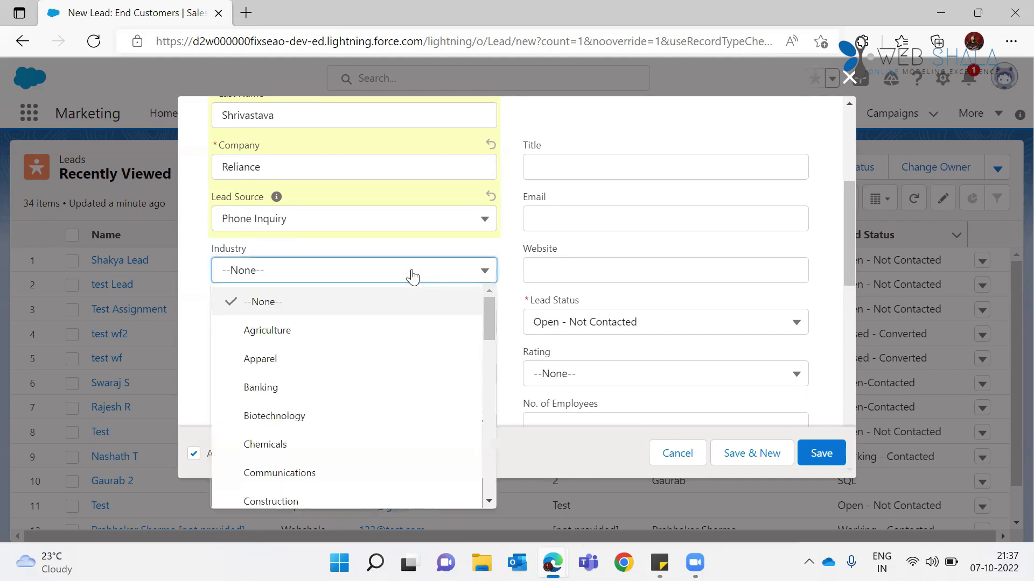
drag(490, 310, 431, 393)
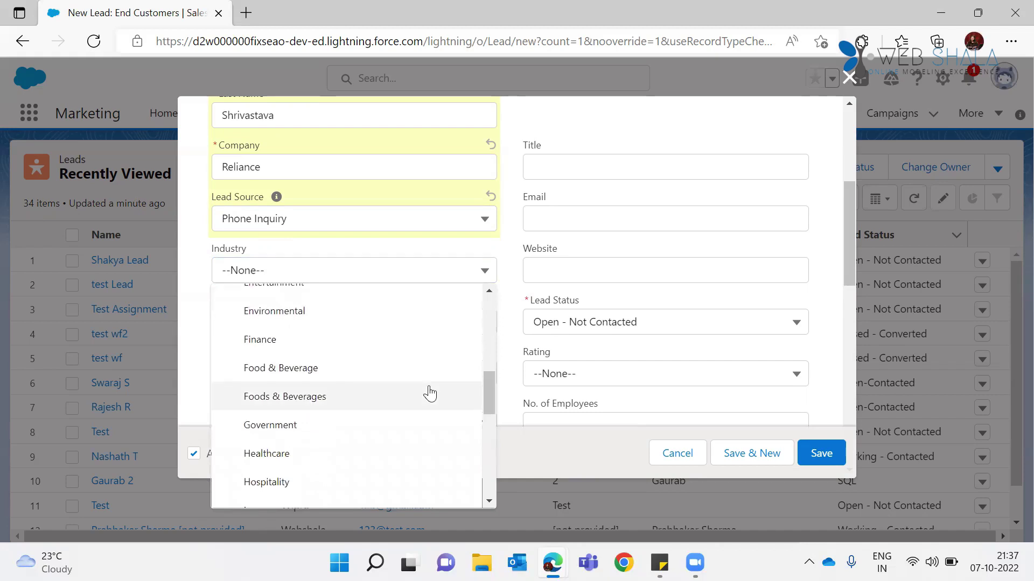
click(377, 396)
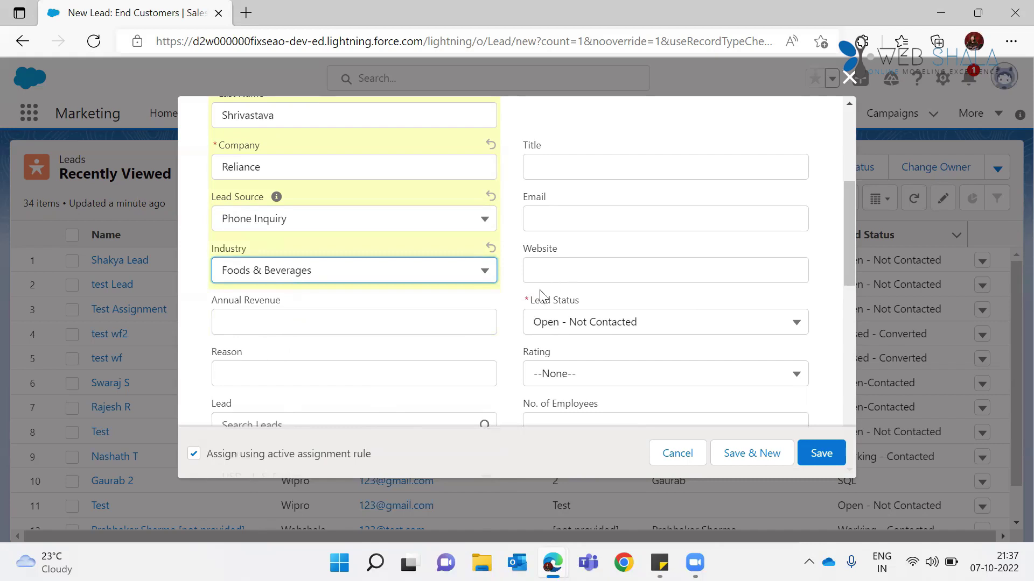
mouse_move(529, 304)
Step: Fix the blank Company field with Reliance and clear the save error
click(299, 160)
key(BackSpace)
key(BackSpace)
key(BackSpace)
key(BackSpace)
key(BackSpace)
key(BackSpace)
click(812, 462)
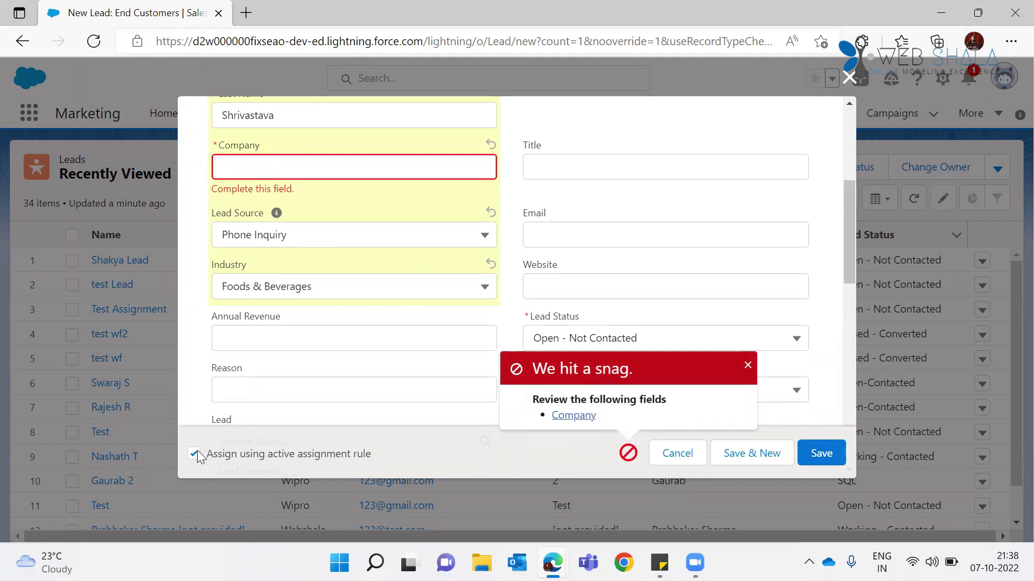
click(230, 168)
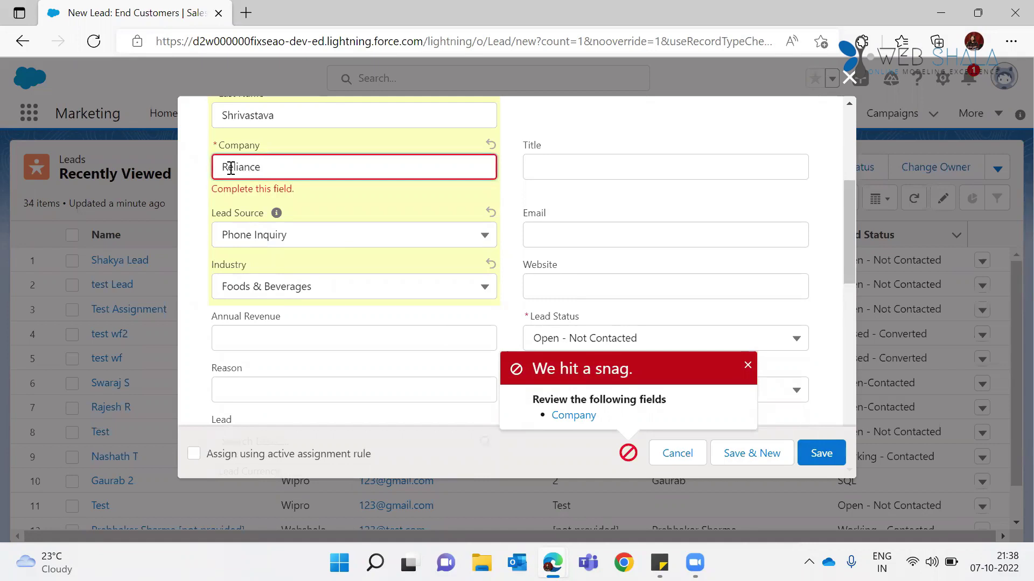
click(747, 366)
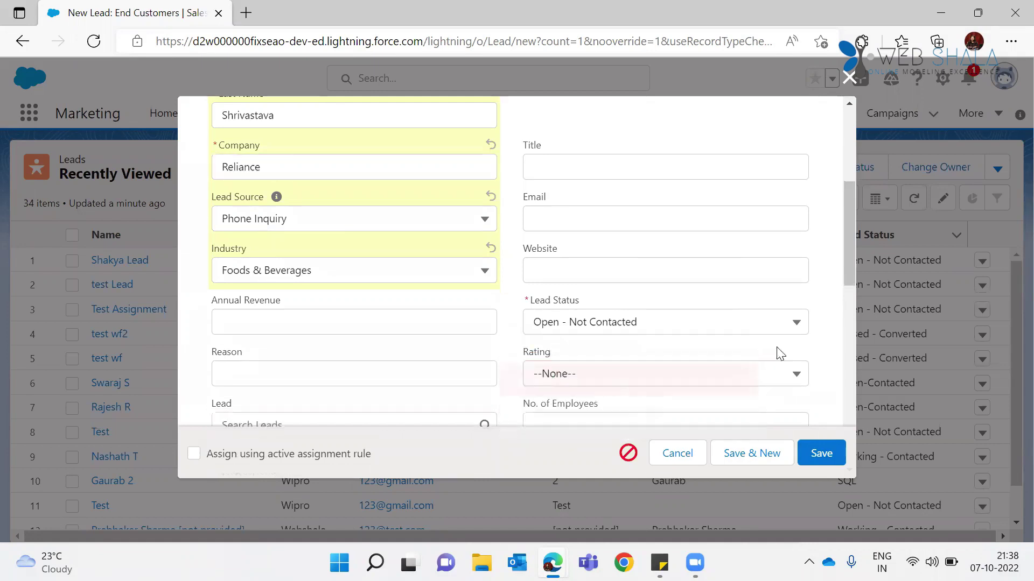
Step: Set the lead's Rating to Hot and save the new Reliance lead
drag(844, 233, 848, 274)
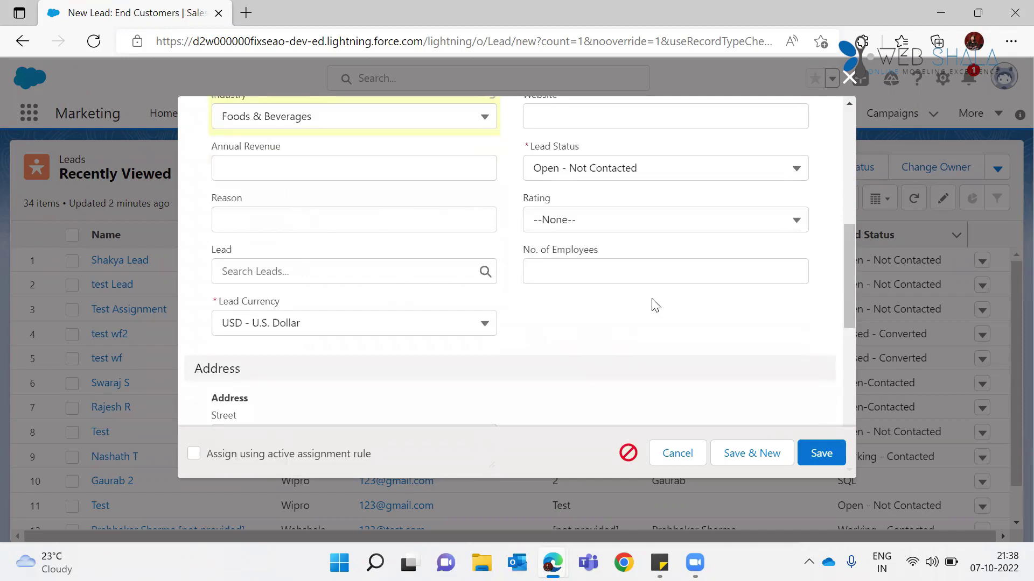
click(668, 227)
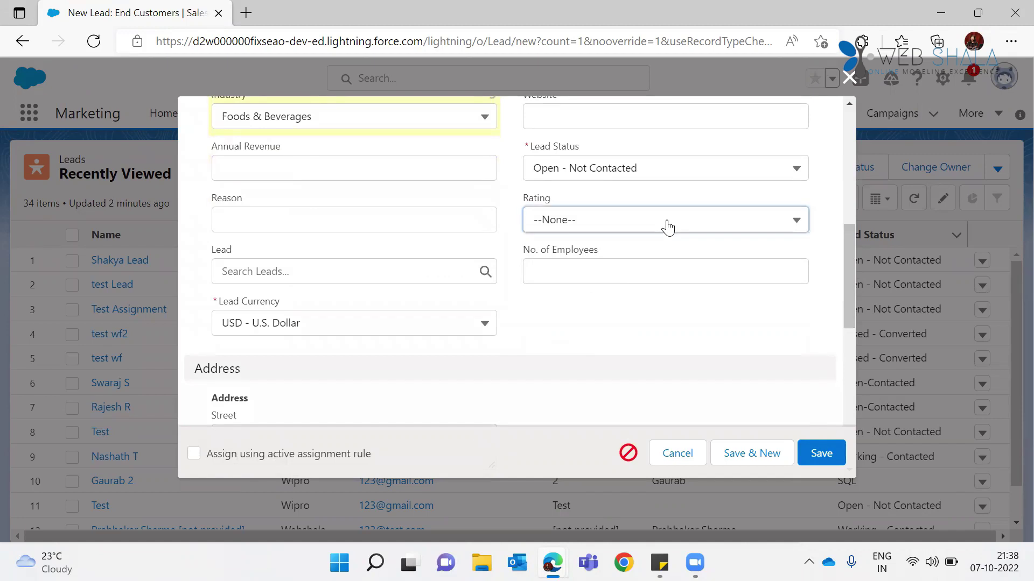
click(649, 275)
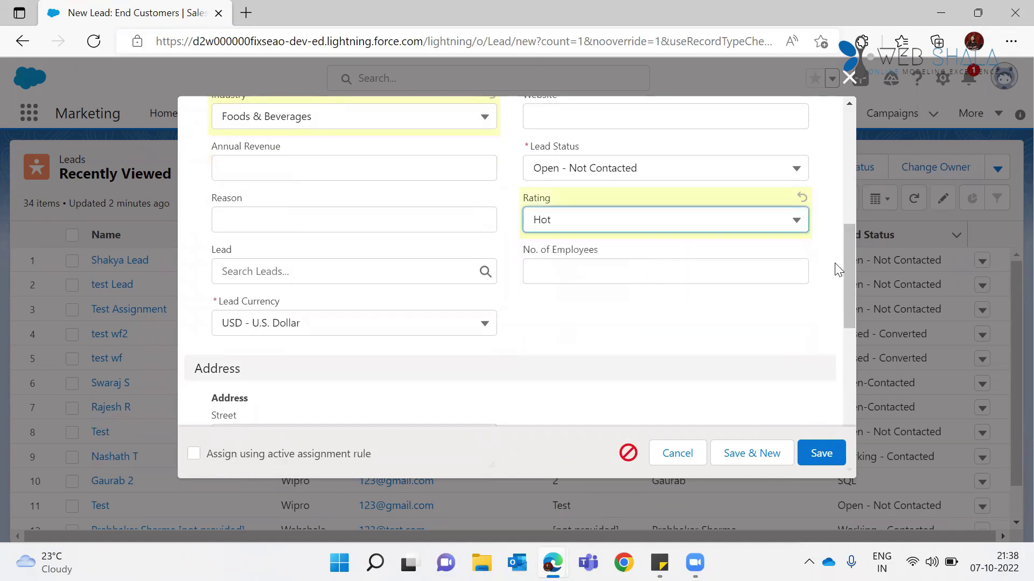
scroll(849, 316, down, 6)
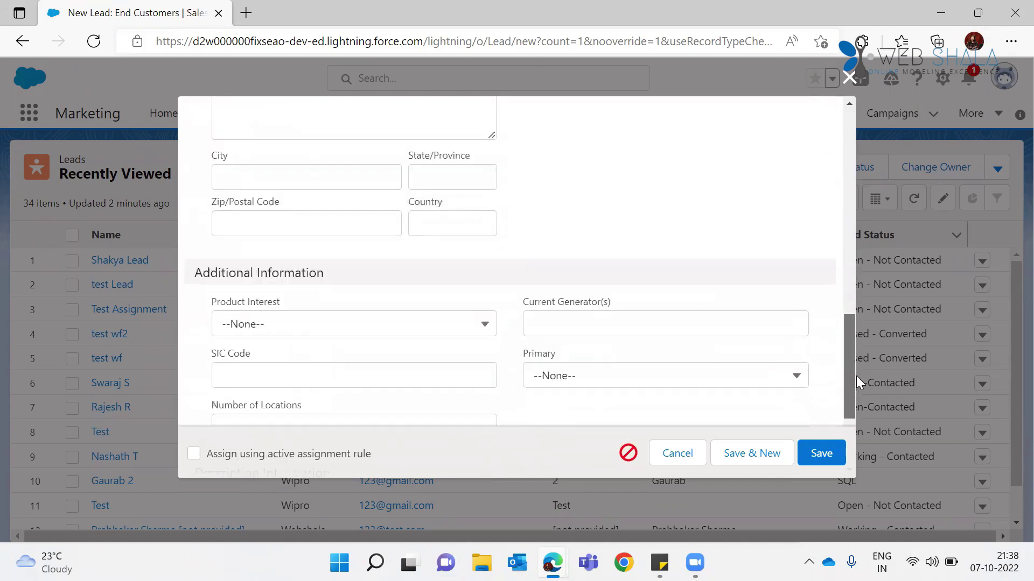
scroll(856, 376, down, 3)
click(829, 452)
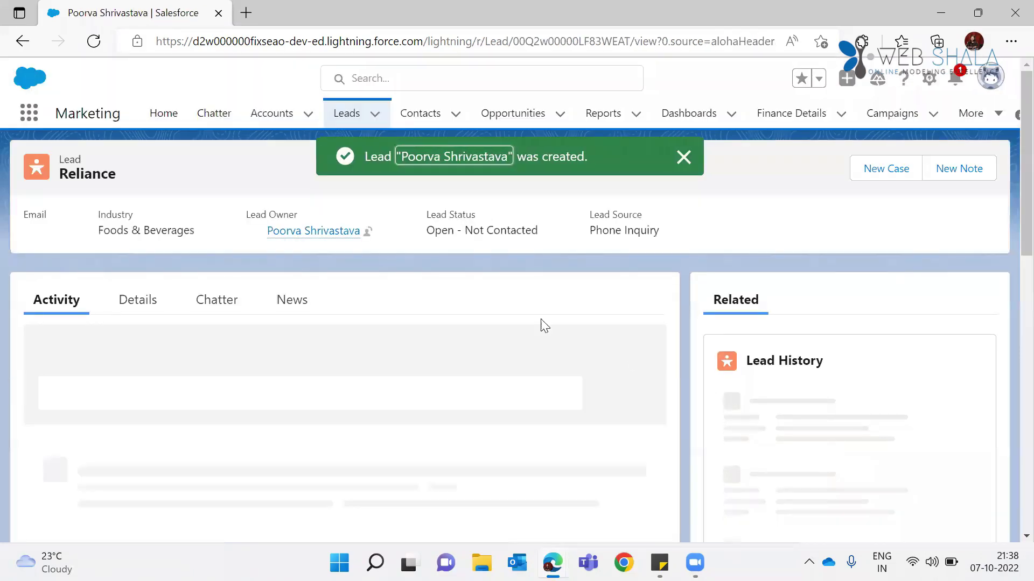
Step: Show the Reliance lead's Details fields, then bring up the Windows window switcher
click(141, 351)
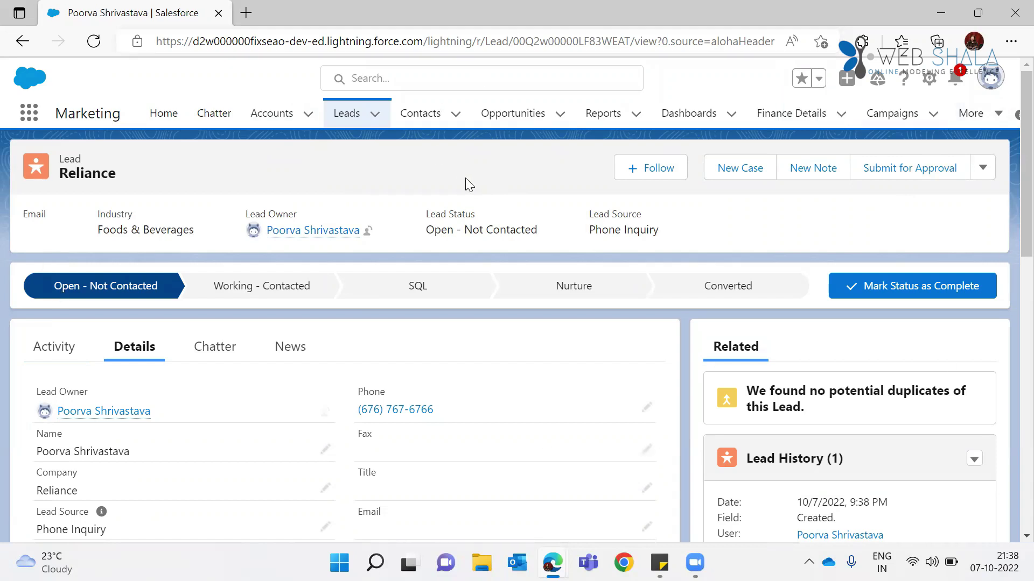
key(alt+Tab)
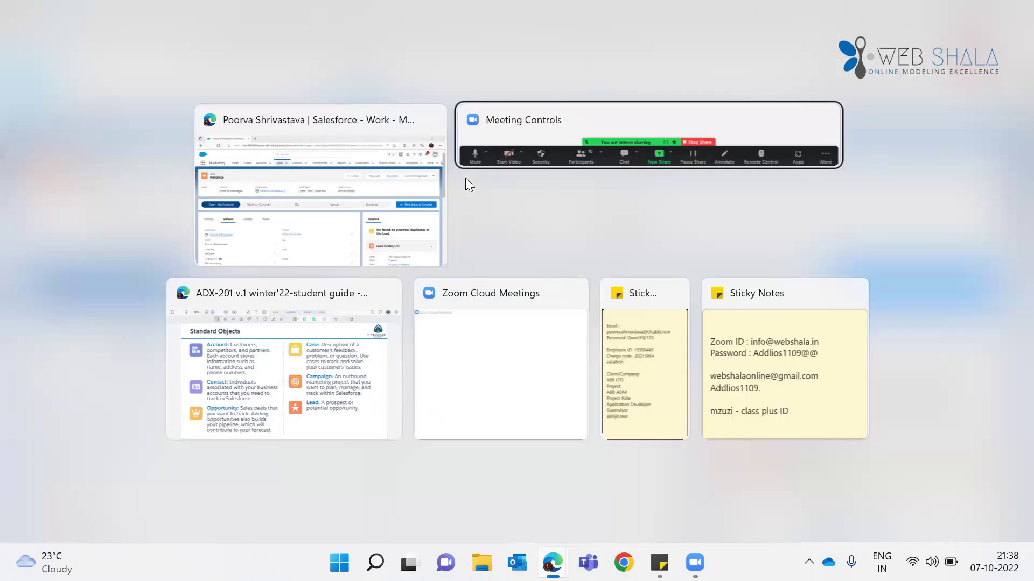
Step: Page the ADX-201 PDF to the Objects and Relationships slide (page 36), then return to Salesforce
key(alt+Tab)
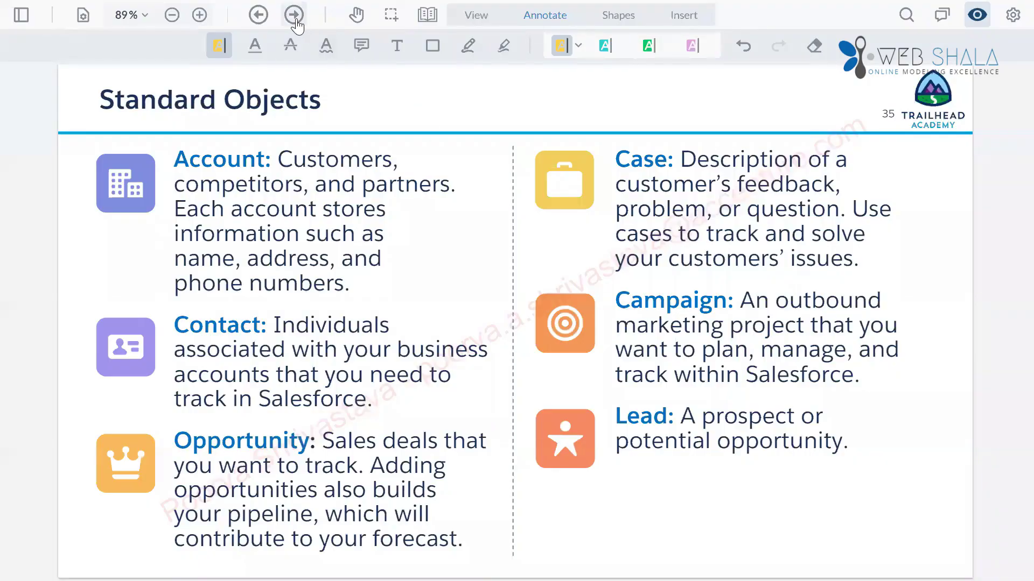
click(294, 16)
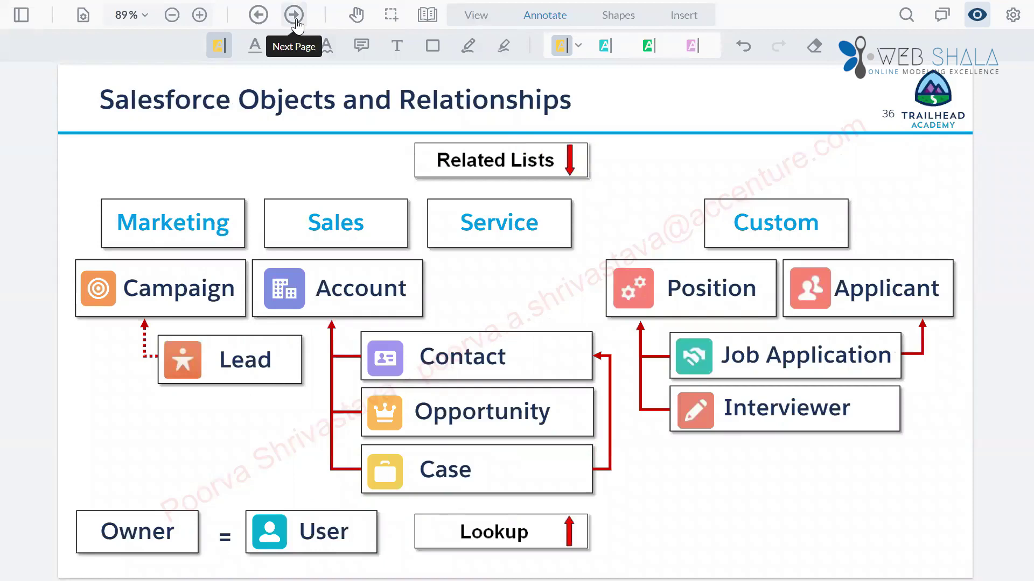
click(294, 16)
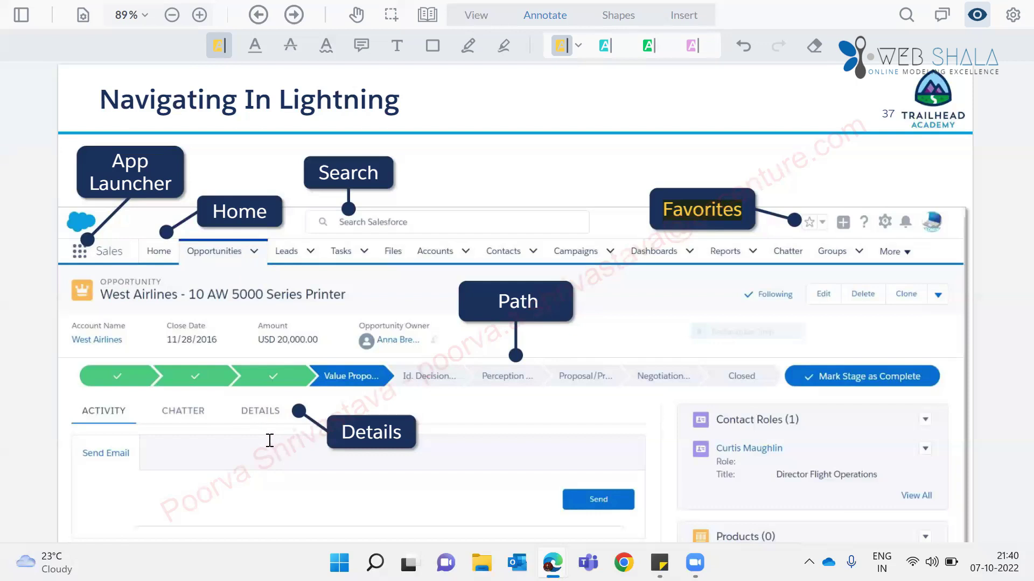
click(257, 22)
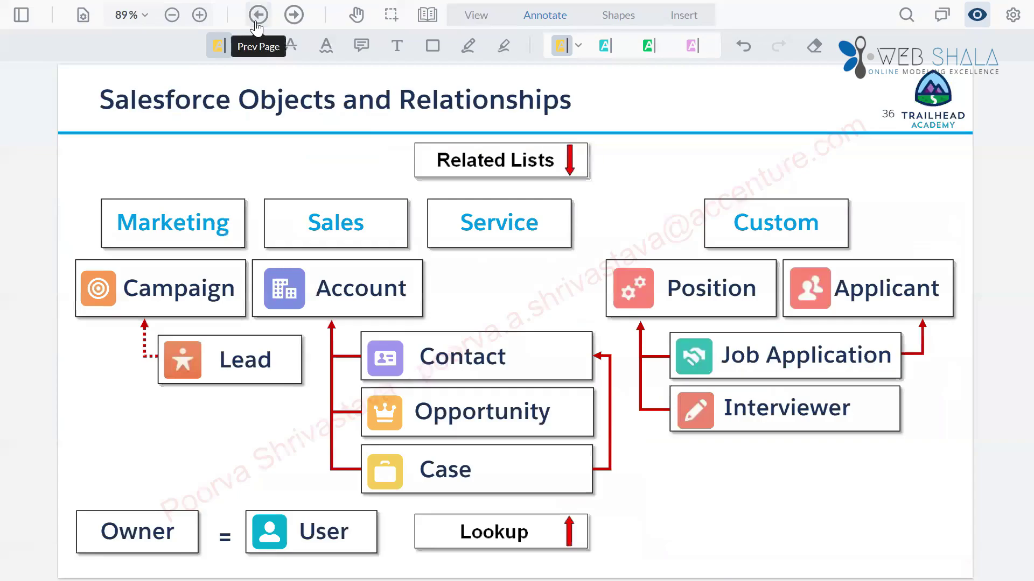
key(alt+Tab)
key(alt+Tab)
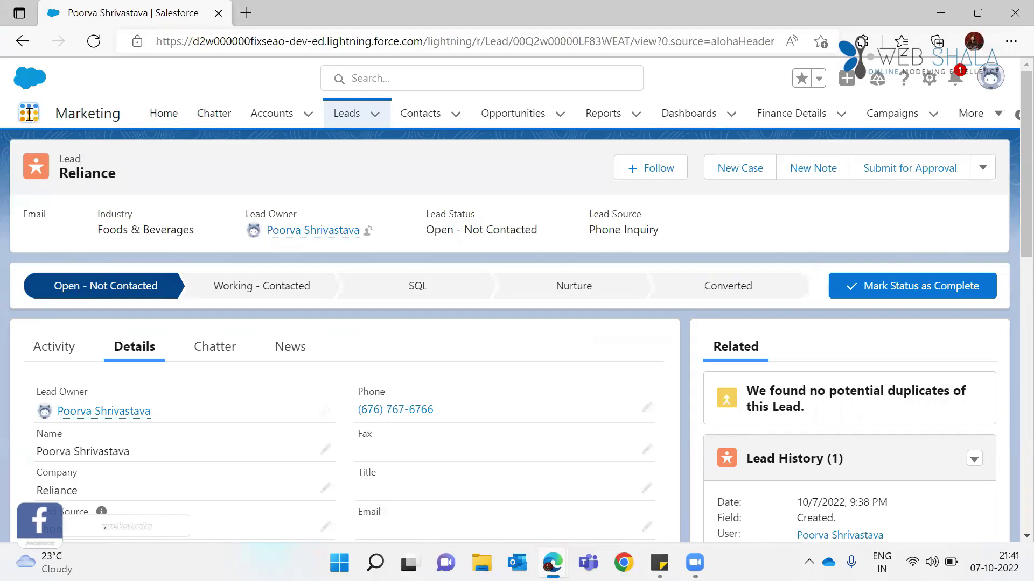
Step: Switch from the Marketing app to the Service app via the App Launcher
click(29, 115)
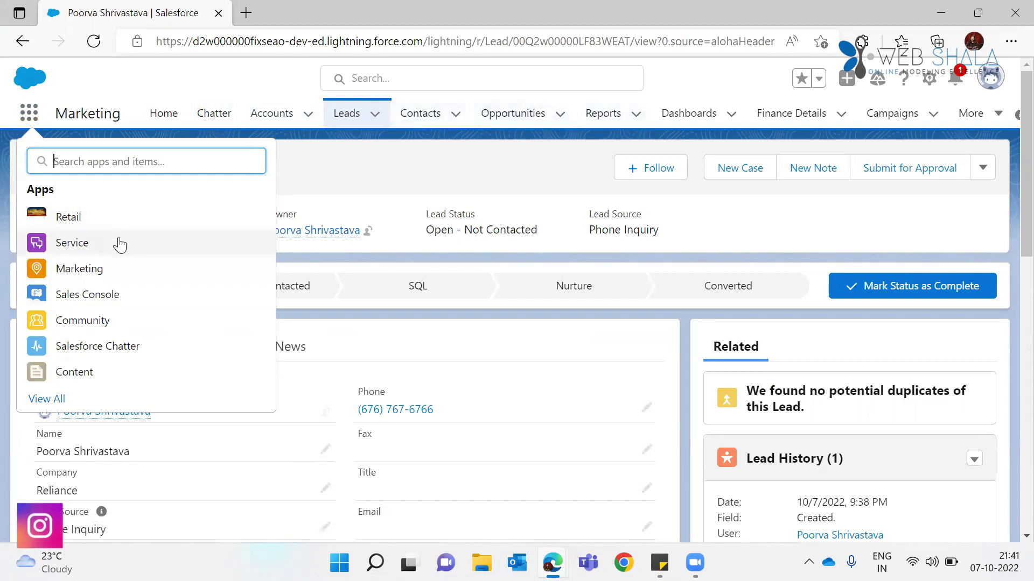
click(93, 252)
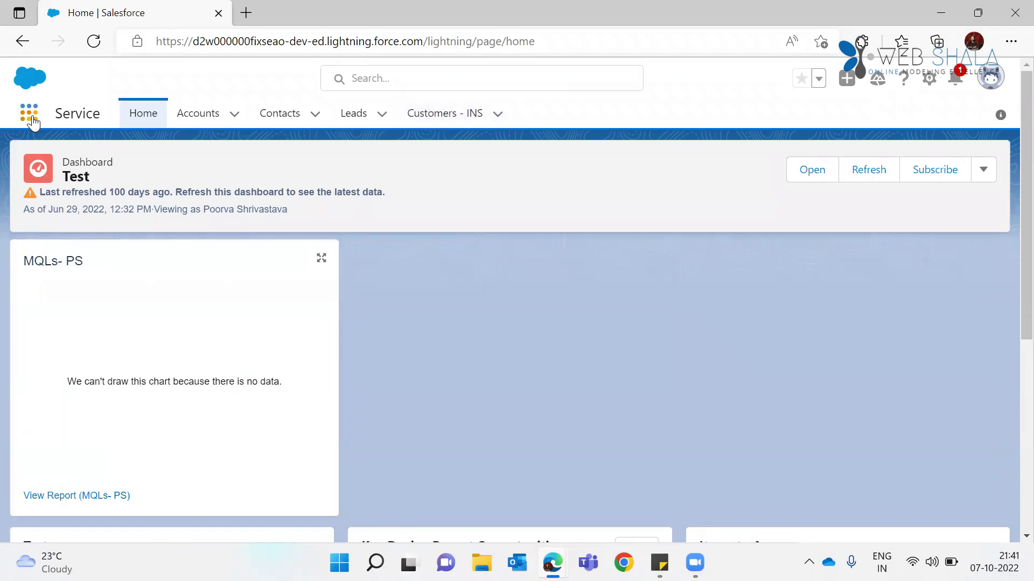
Step: Return from the Service app to the Marketing app via the App Launcher
click(32, 117)
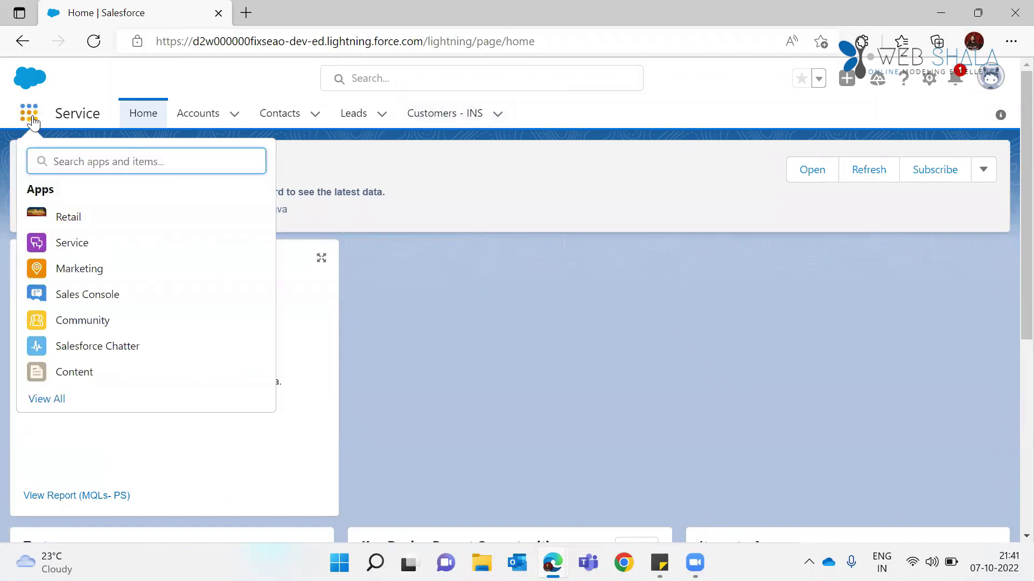
click(84, 280)
click(84, 280)
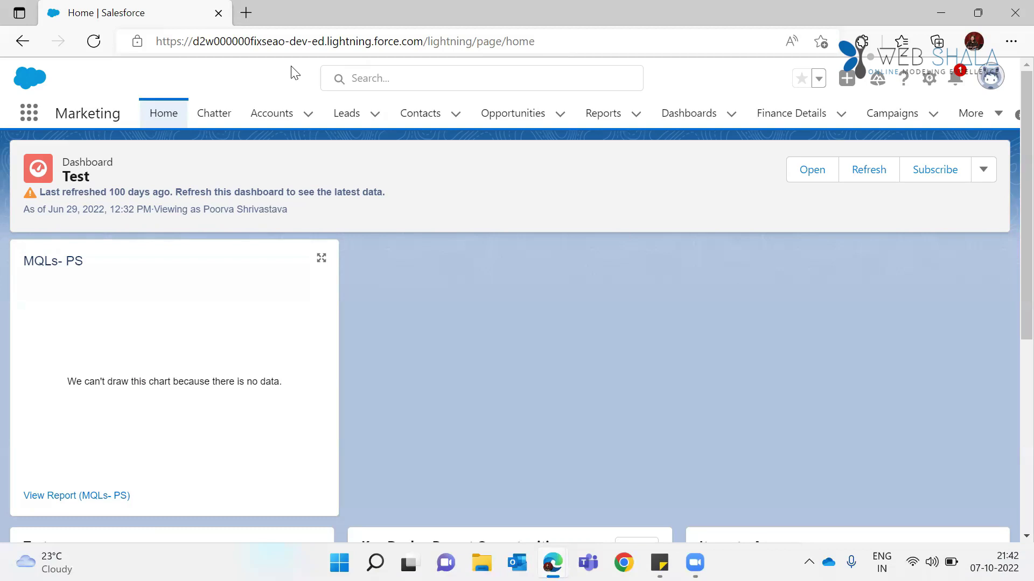
Step: Switch the Leads tab to the All Open Leads list view and open the Reliance lead
click(346, 115)
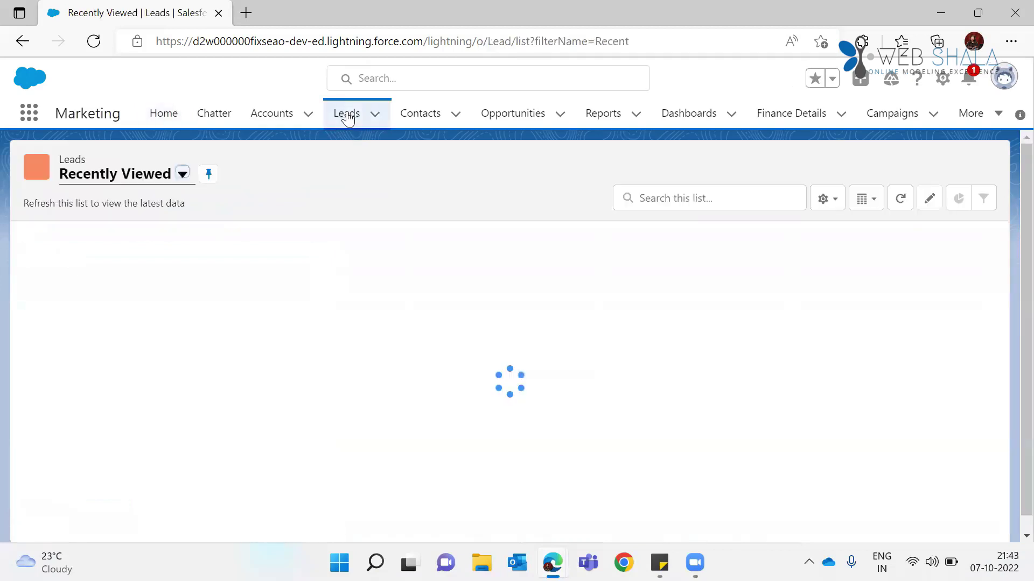
click(135, 261)
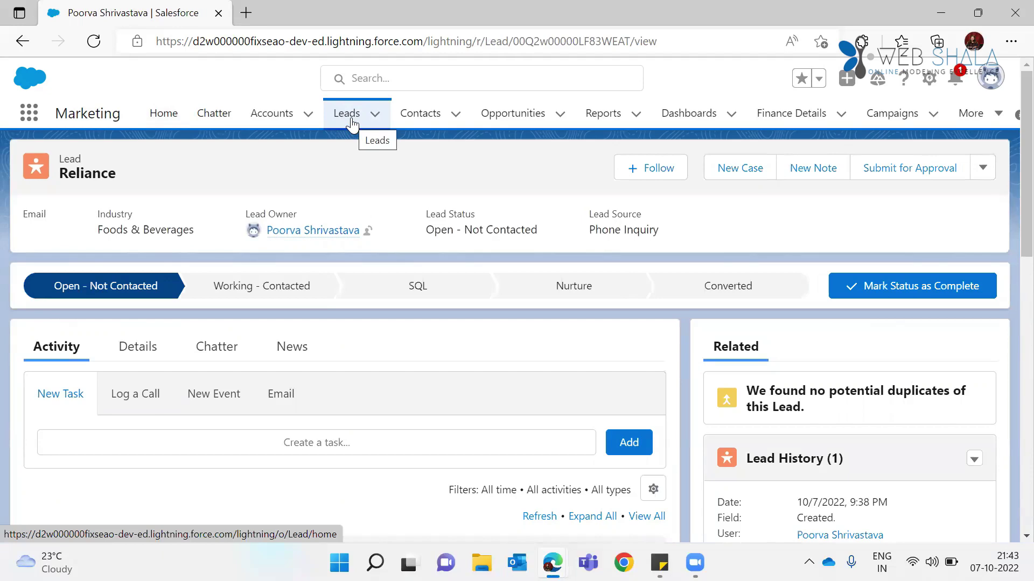
click(351, 124)
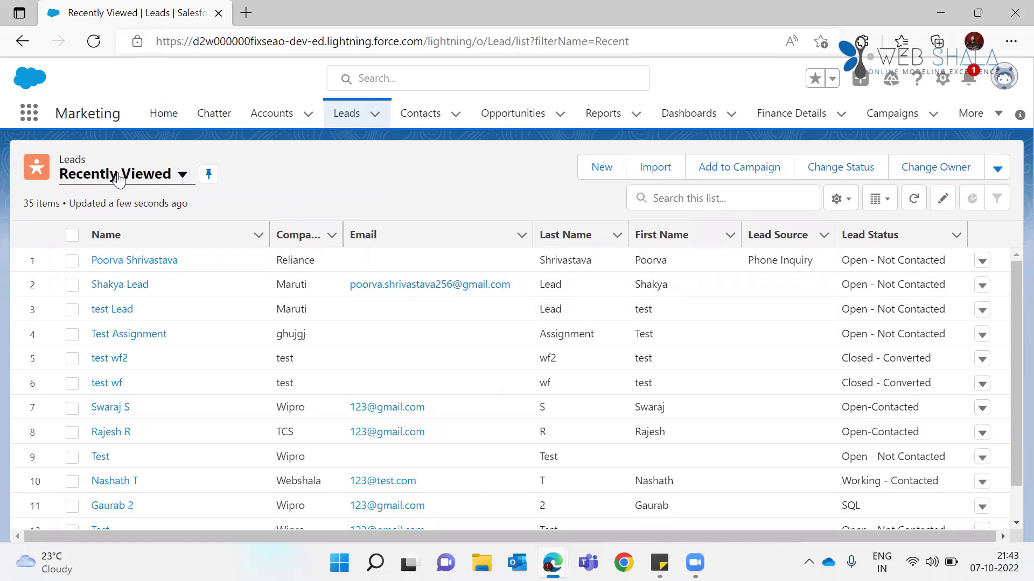
click(118, 178)
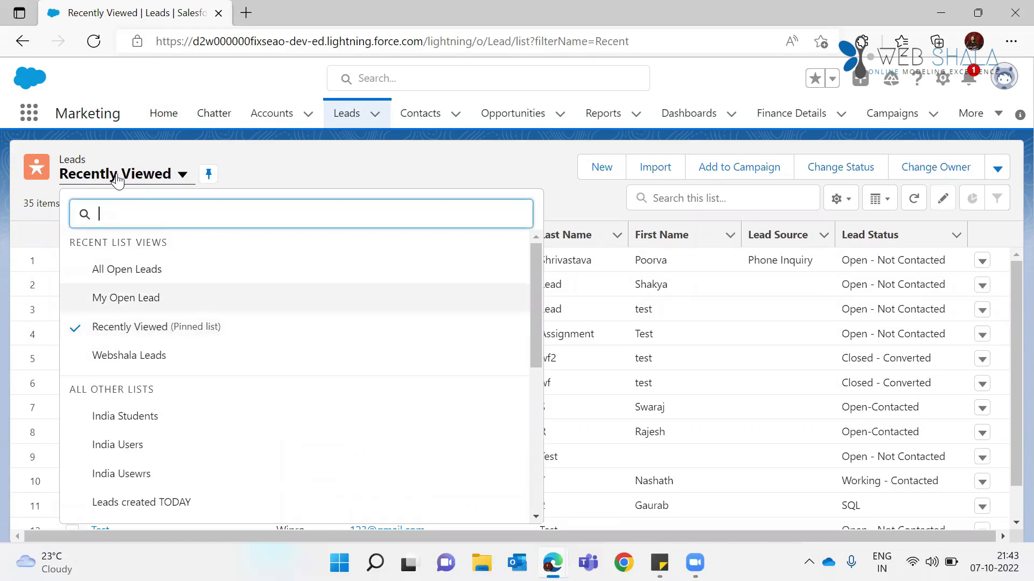
click(292, 173)
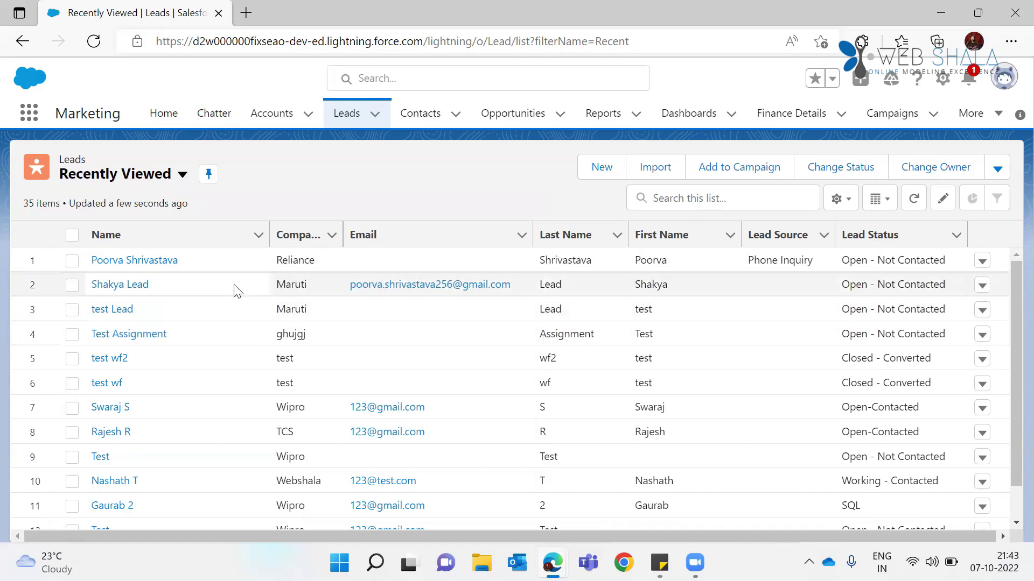
click(155, 175)
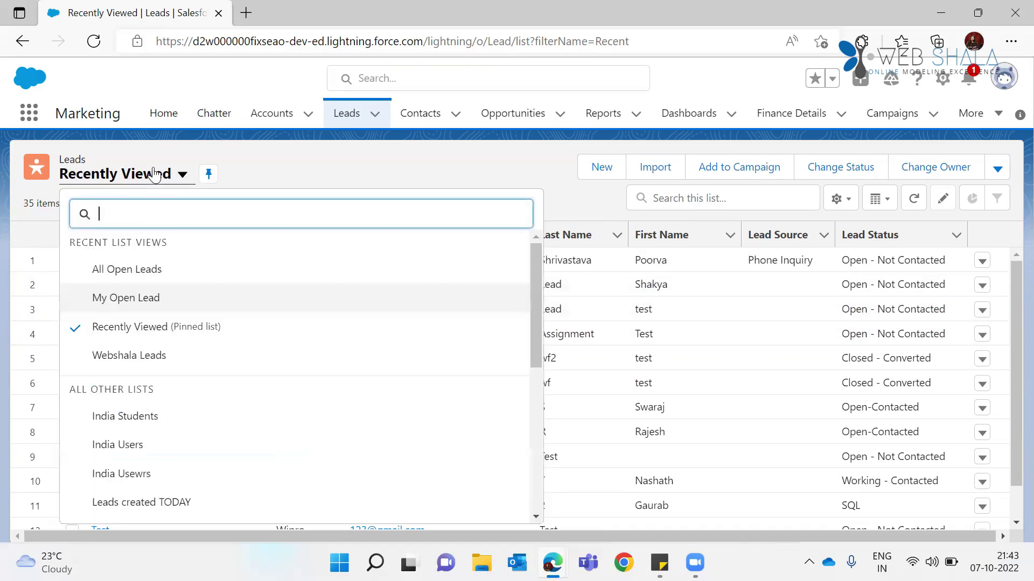
click(143, 273)
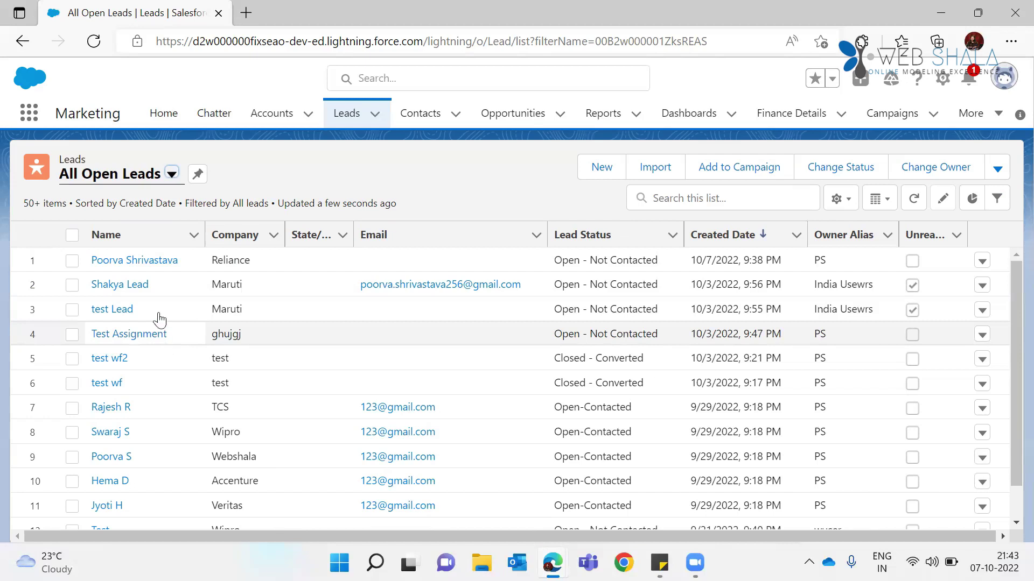
click(123, 261)
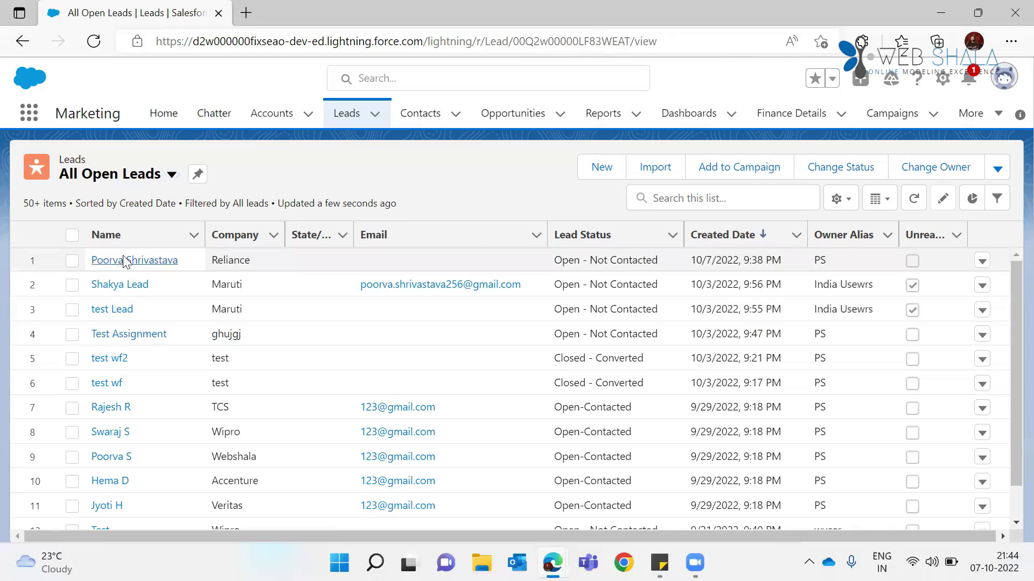
Step: Scroll the Reliance lead's Details for industry, lead source and Hot rating, then go back to the training PDF
click(152, 360)
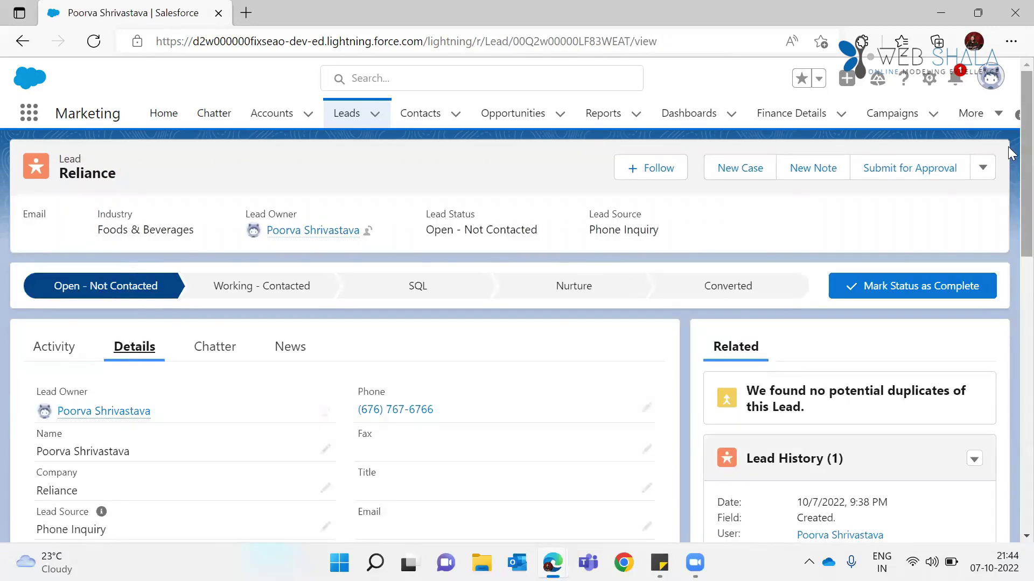
scroll(1008, 146, down, 2)
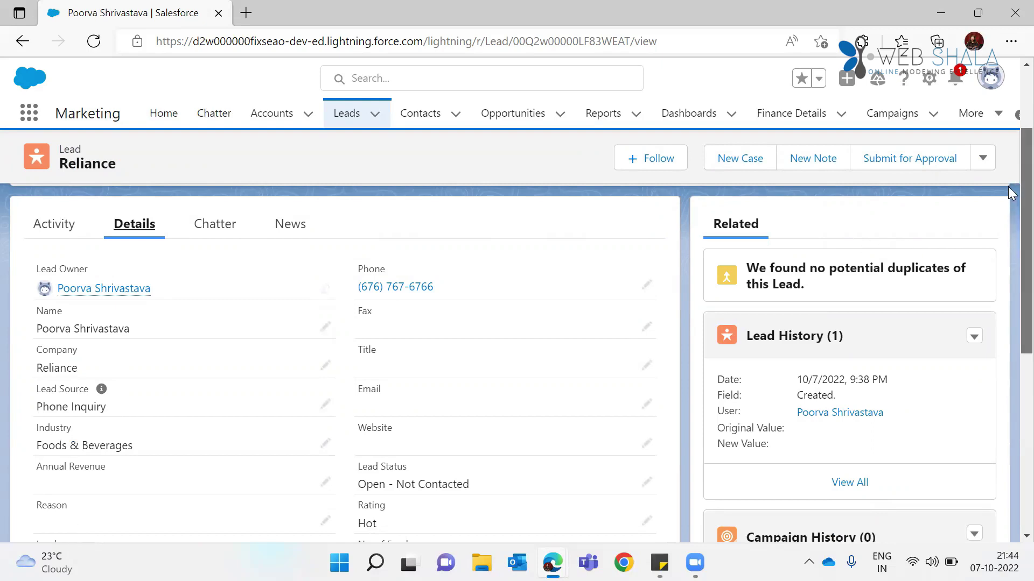
scroll(1008, 193, down, 1)
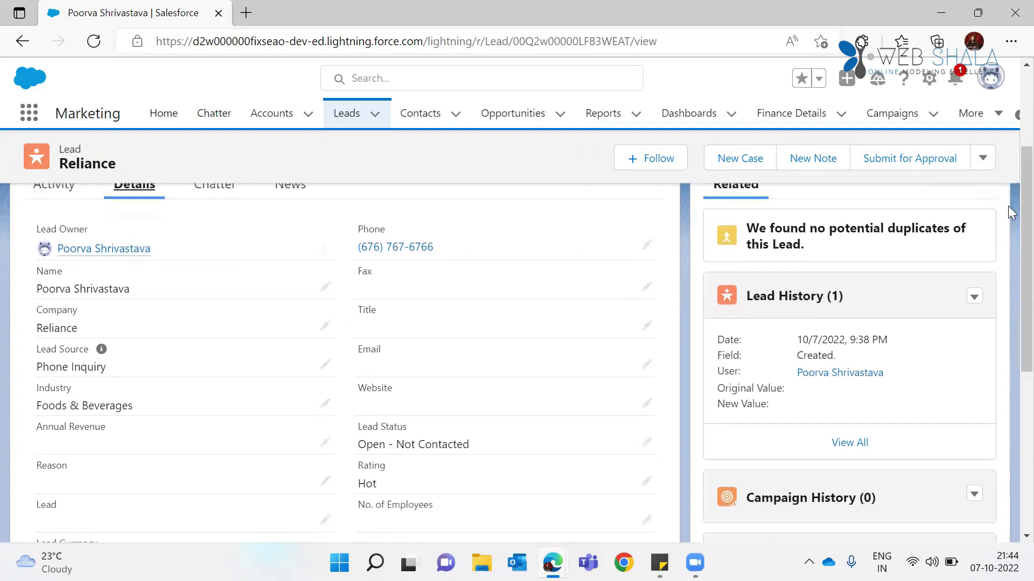
key(alt+Tab)
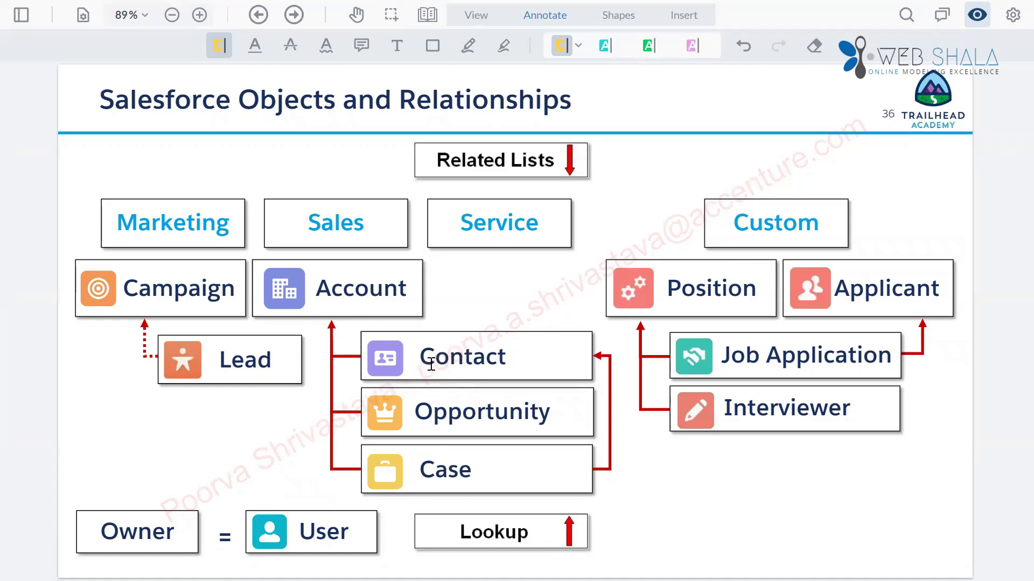
Step: Leave the page 36 Objects and Relationships slide and return to the Reliance lead in Edge
key(alt+Tab)
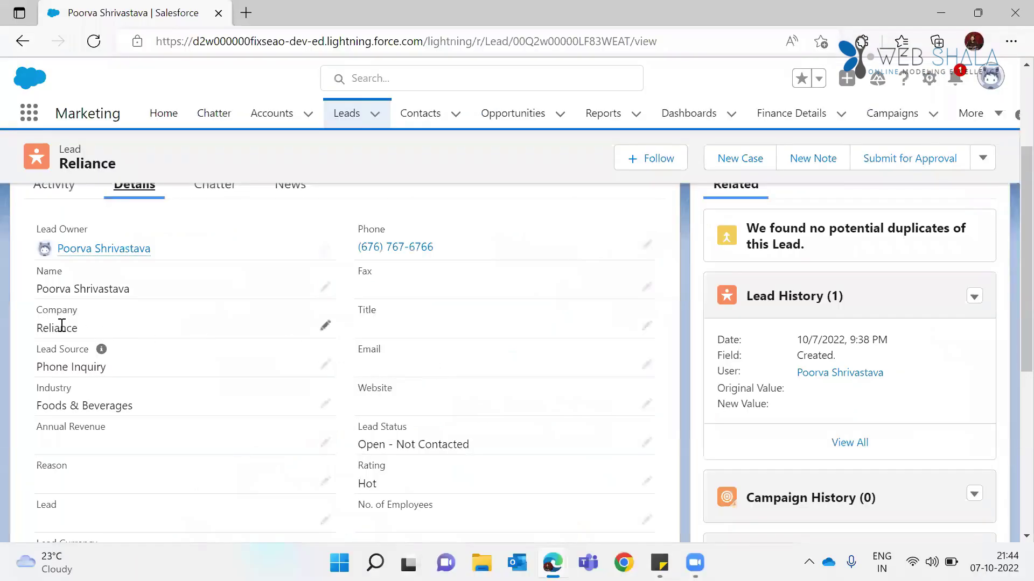
drag(49, 289, 161, 288)
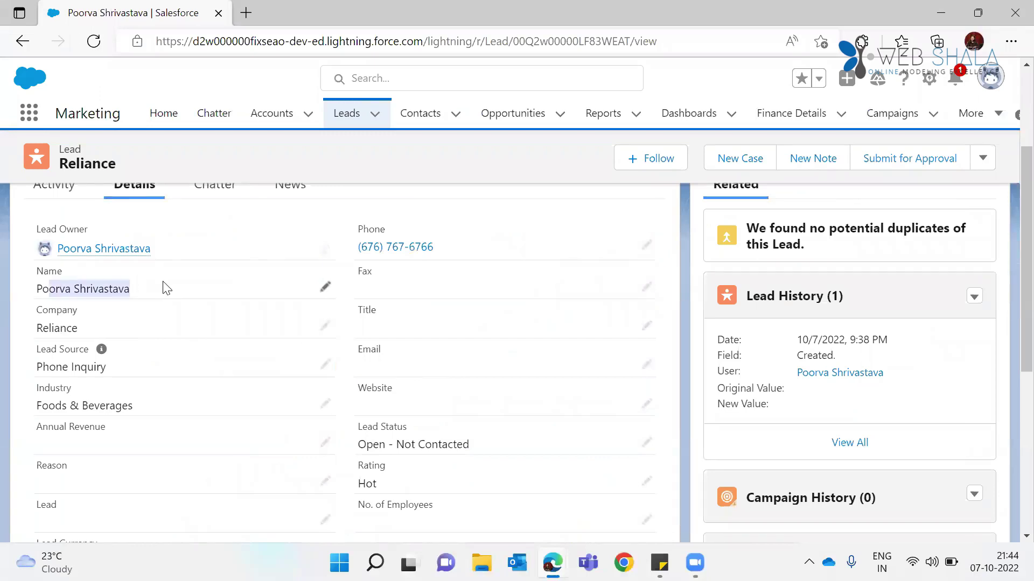
drag(36, 328, 83, 330)
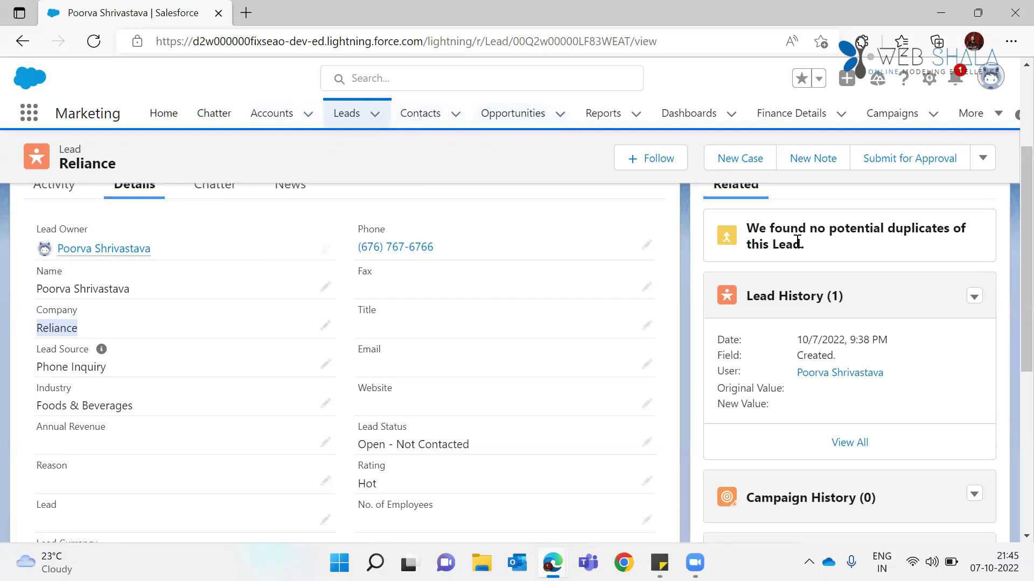
Step: Start converting the Reliance lead and append 4 to the contact's last name
click(983, 161)
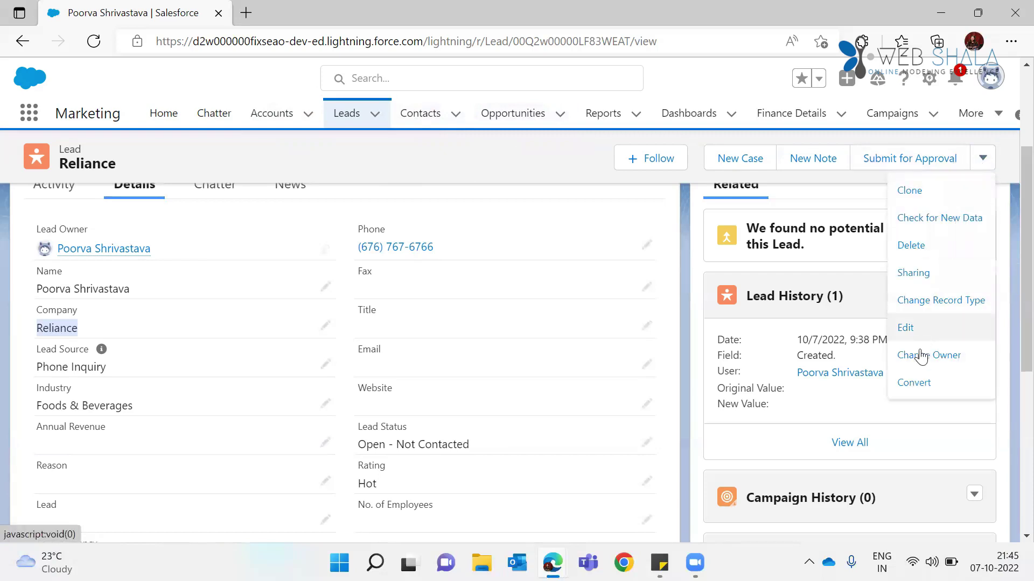
click(919, 383)
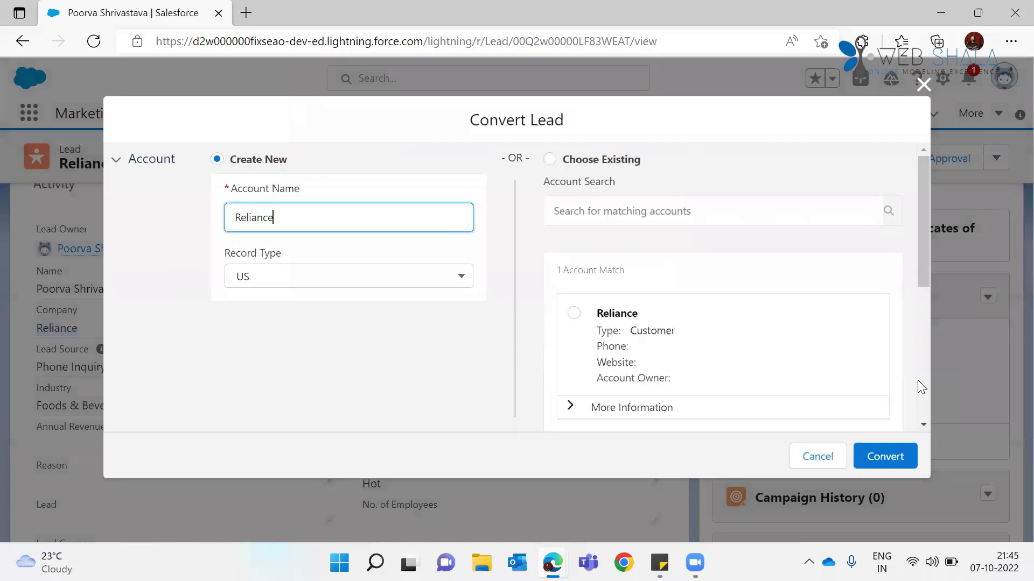
click(884, 461)
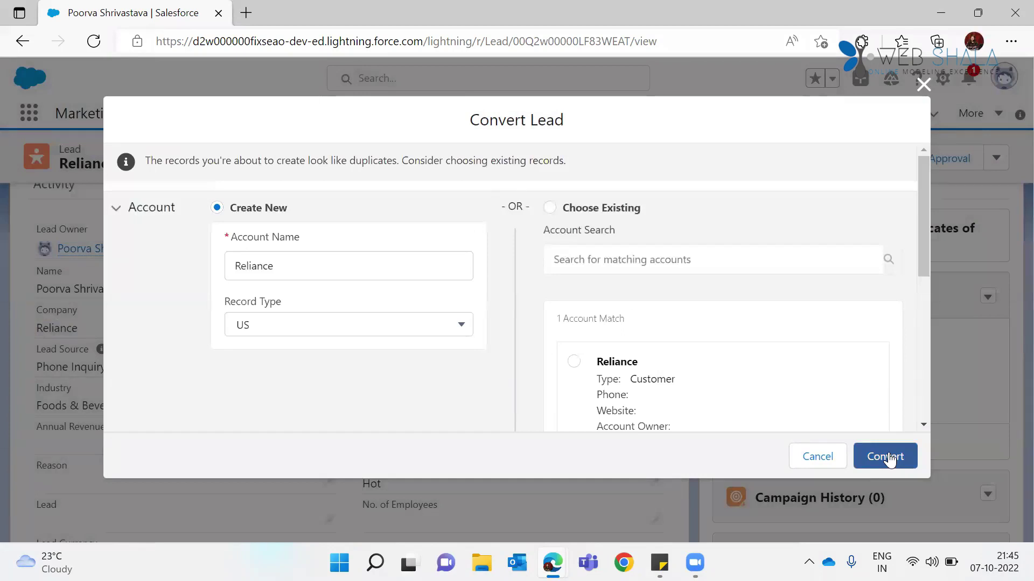
drag(919, 194, 917, 313)
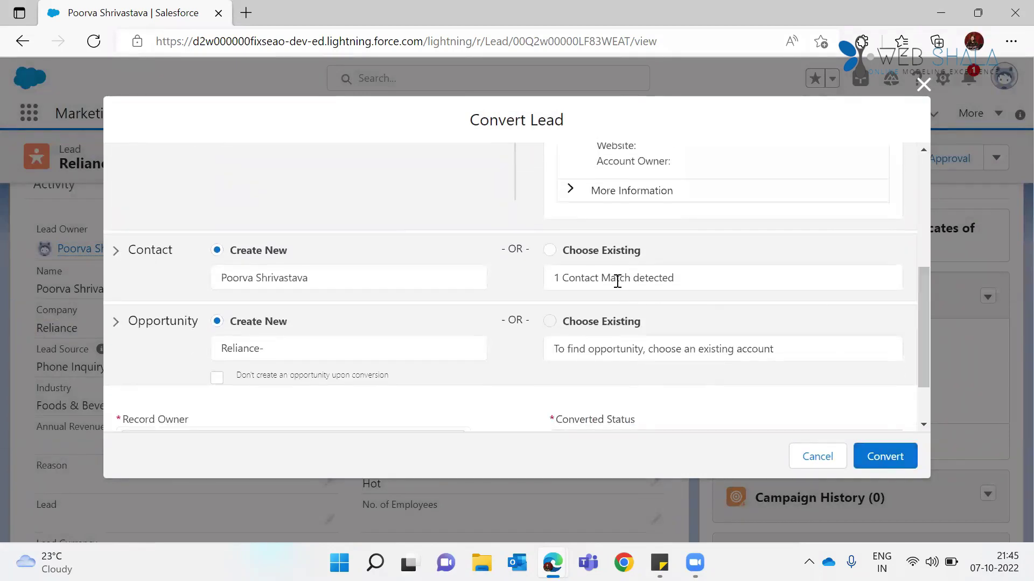
click(554, 256)
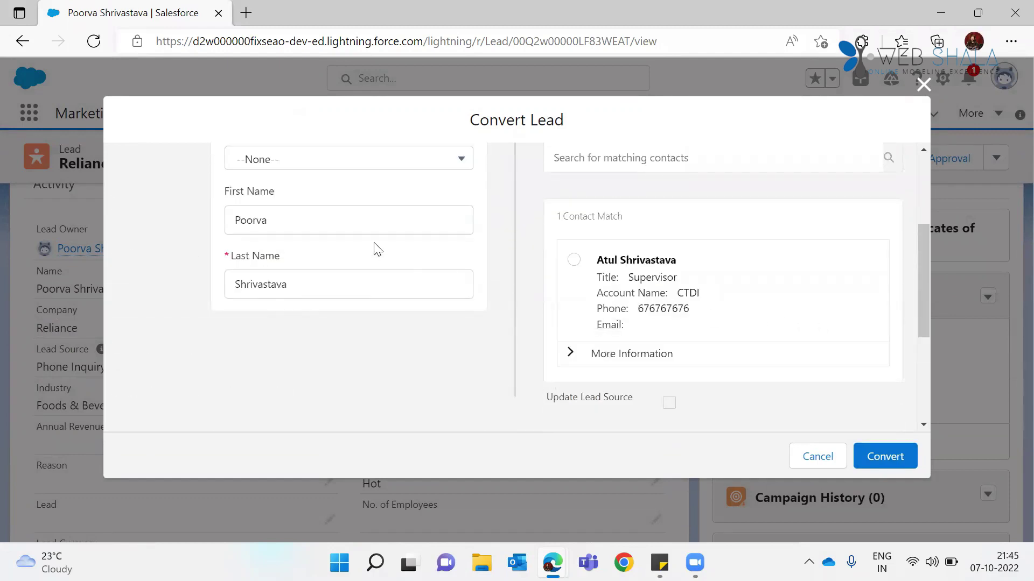
click(340, 284)
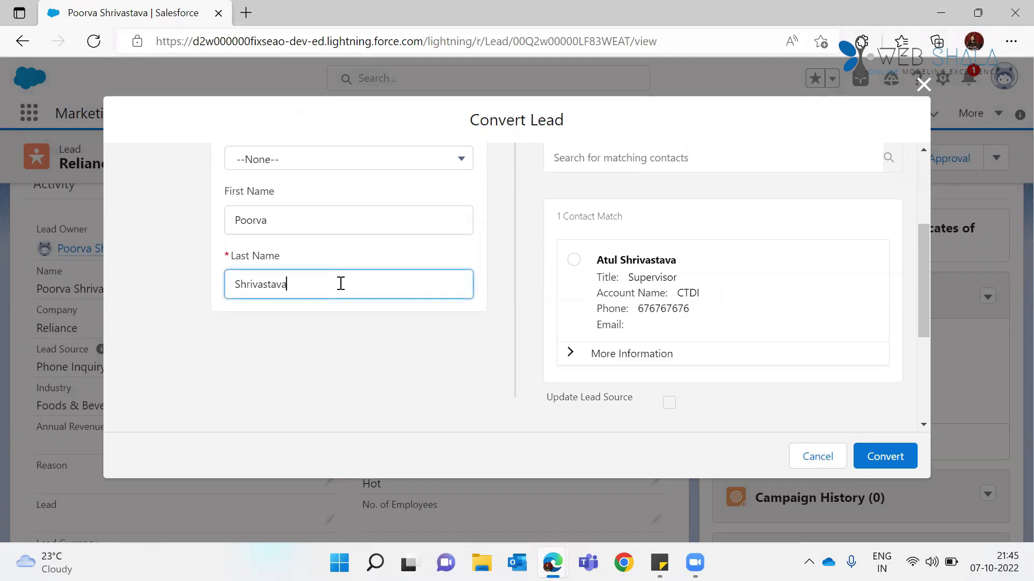
text(4)
Step: Switch the contact to Create New and convert the lead into account, contact and opportunity
click(885, 457)
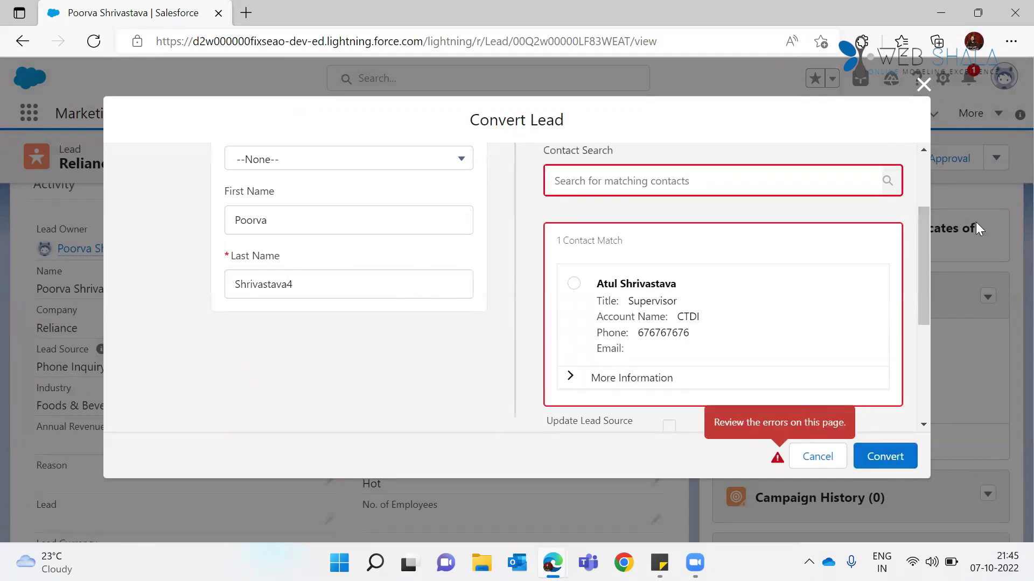
drag(925, 248, 921, 203)
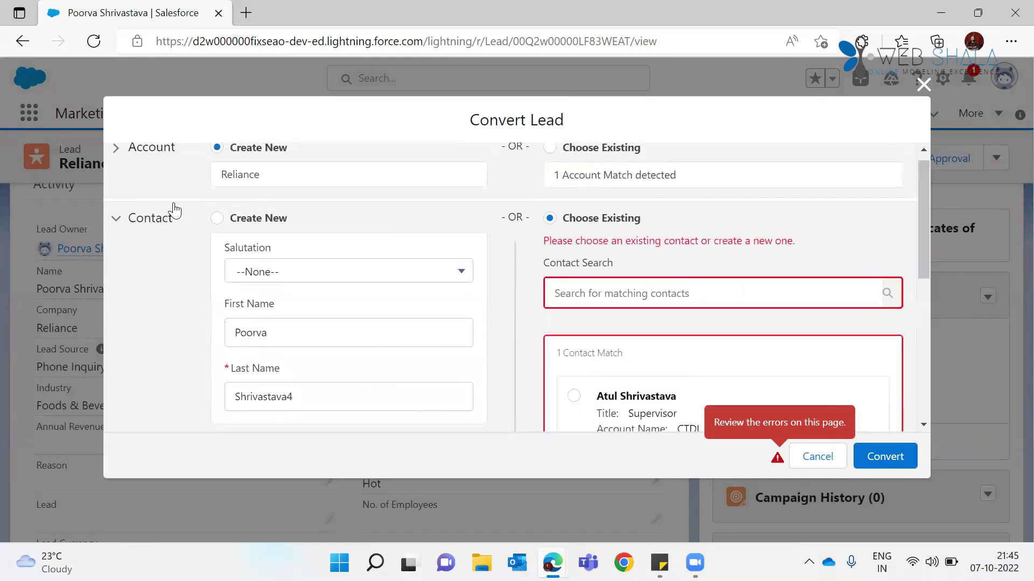
click(217, 218)
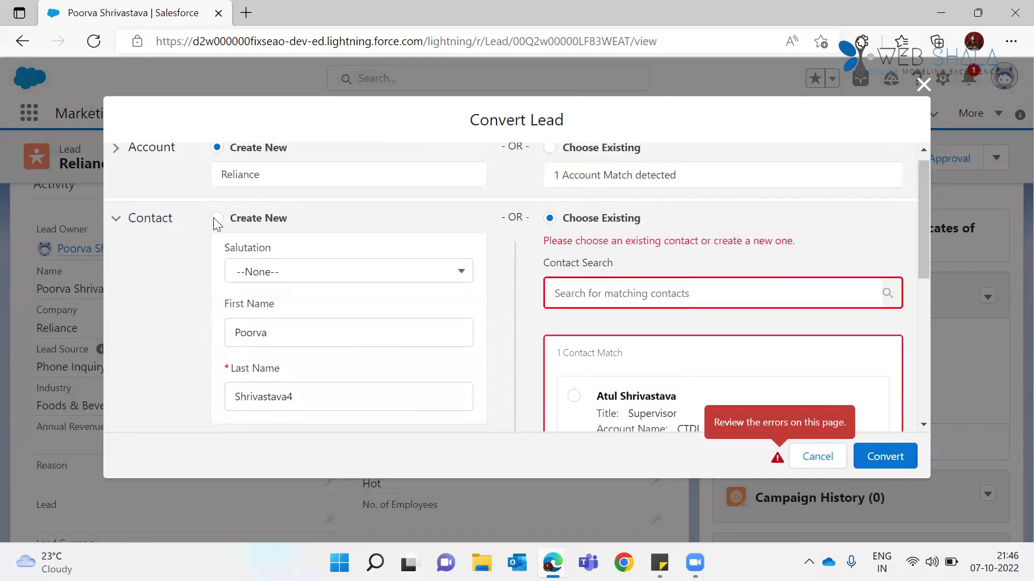
click(914, 459)
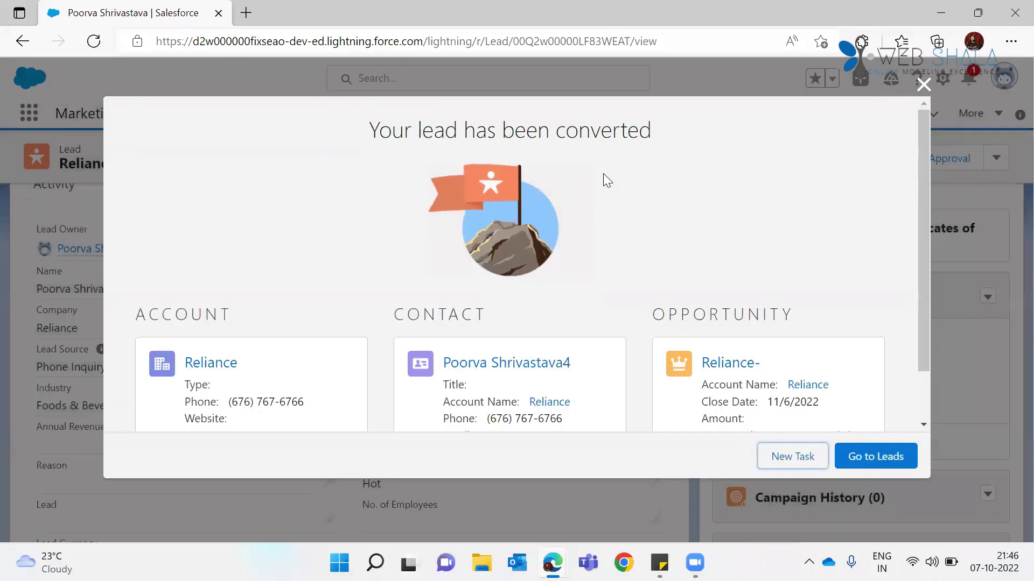
Step: Review the summary of account Reliance, the new contact and opportunity Reliance- closing 11/6/2022, then close it
drag(919, 172, 930, 149)
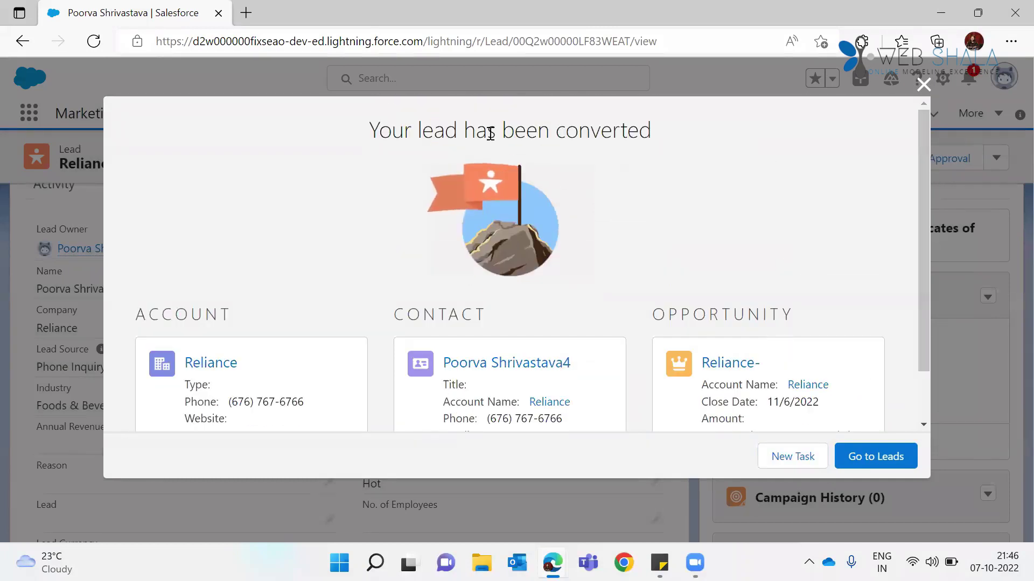
drag(925, 144, 926, 191)
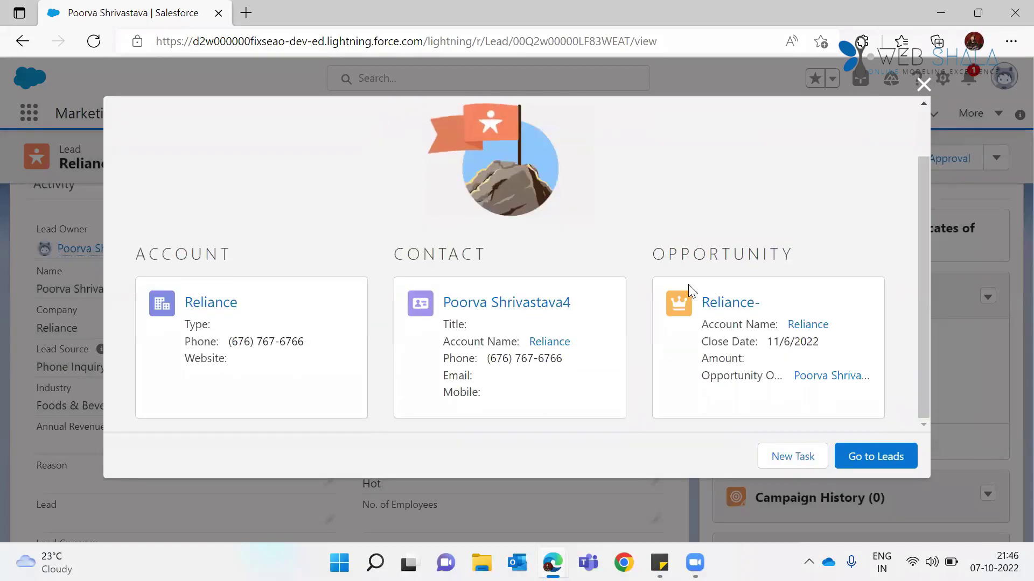
click(924, 89)
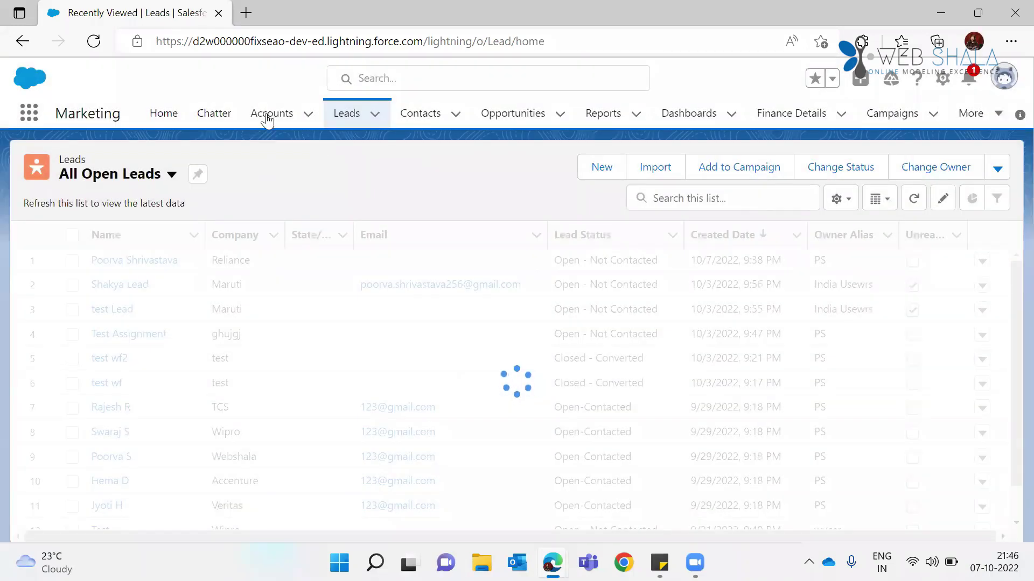
Step: Open the Reliance account from Accounts and check its Related lists show one contact and opportunity Reliance-
click(267, 120)
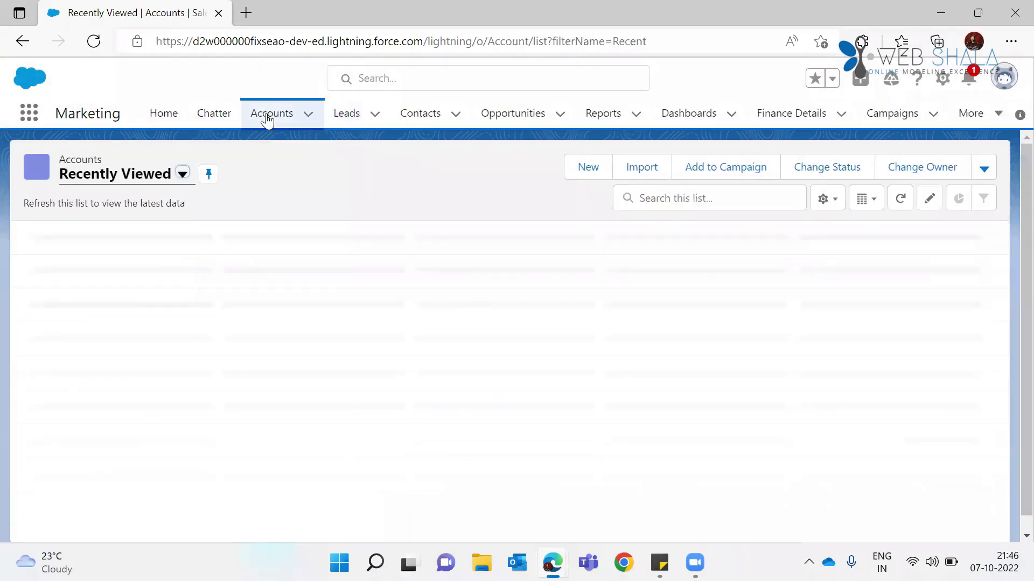
click(95, 264)
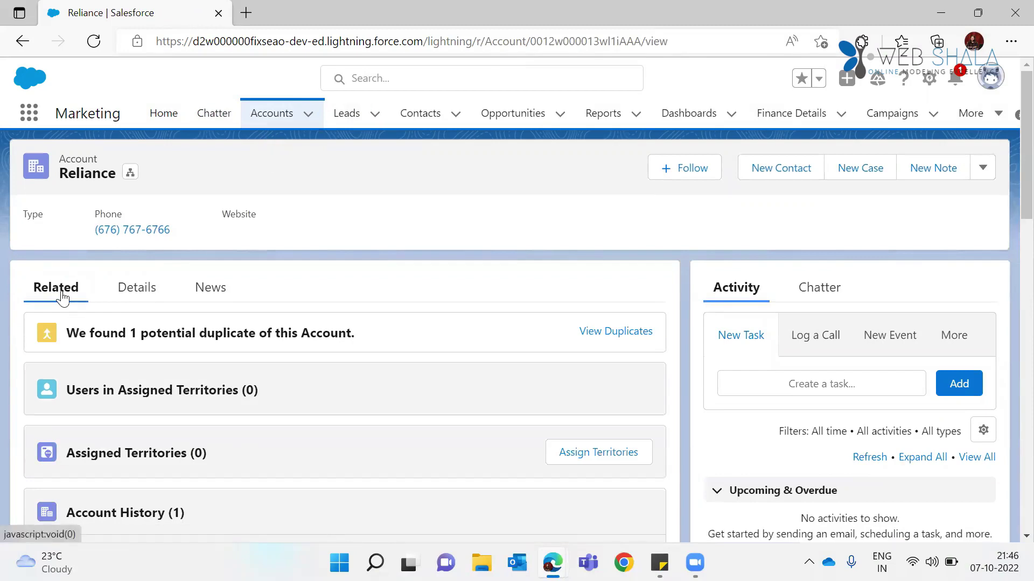
drag(1008, 123, 1008, 241)
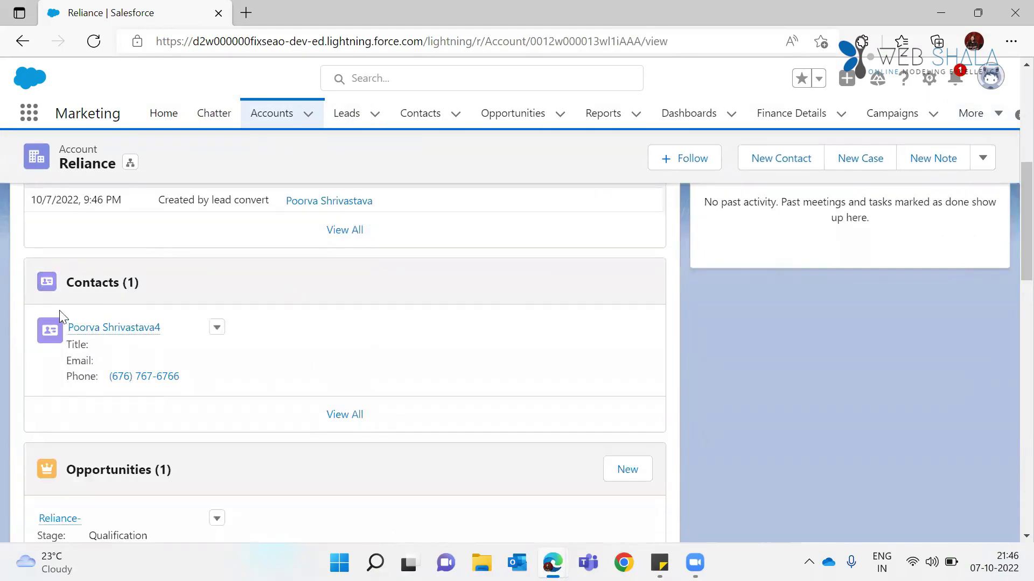
mouse_move(115, 336)
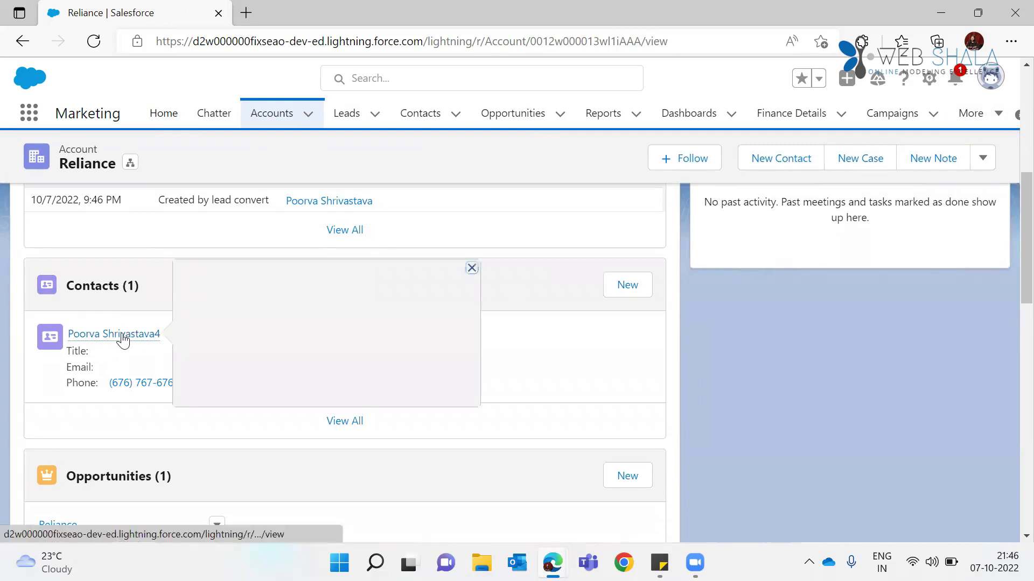
drag(1016, 254, 1010, 312)
mouse_move(57, 360)
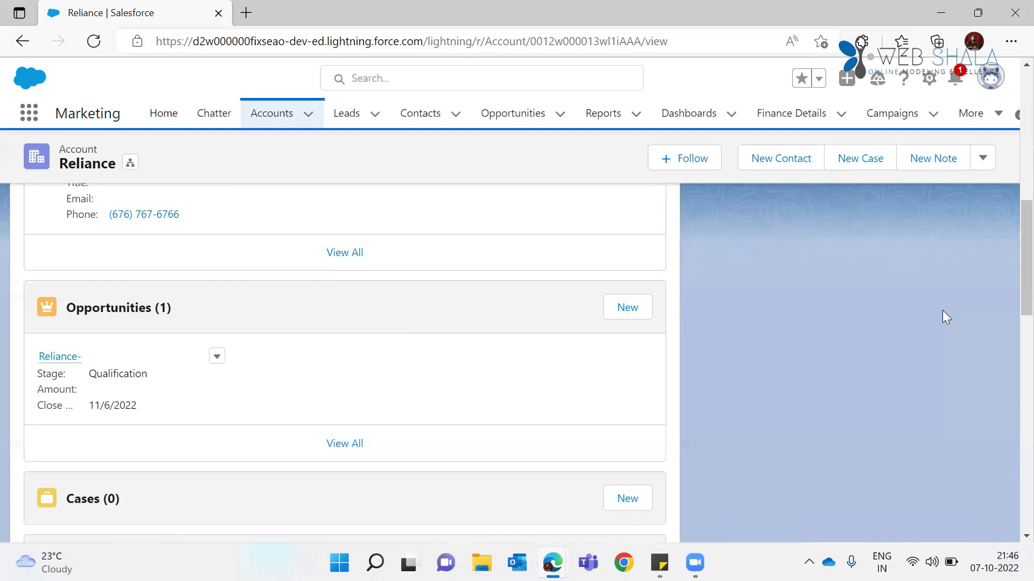
drag(1013, 304, 1012, 59)
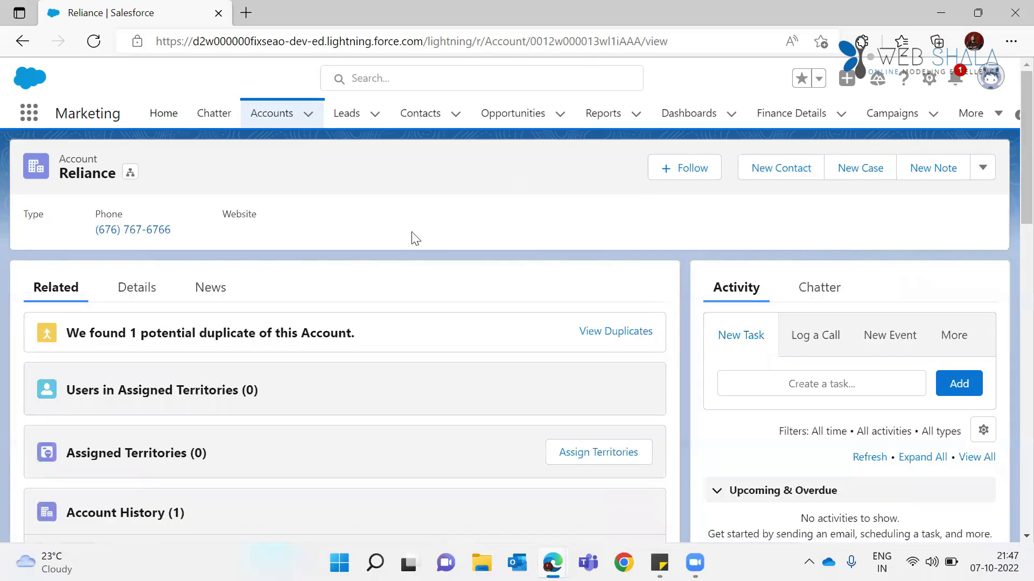
Step: Show the Reliance account's Details, including Rating Hot and the carried-over phone number
click(141, 301)
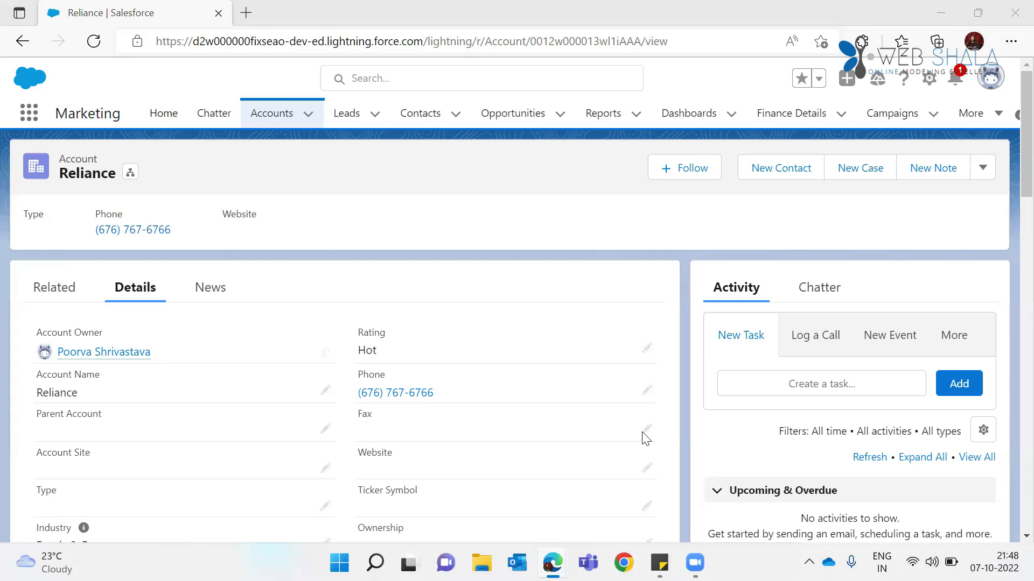
click(245, 13)
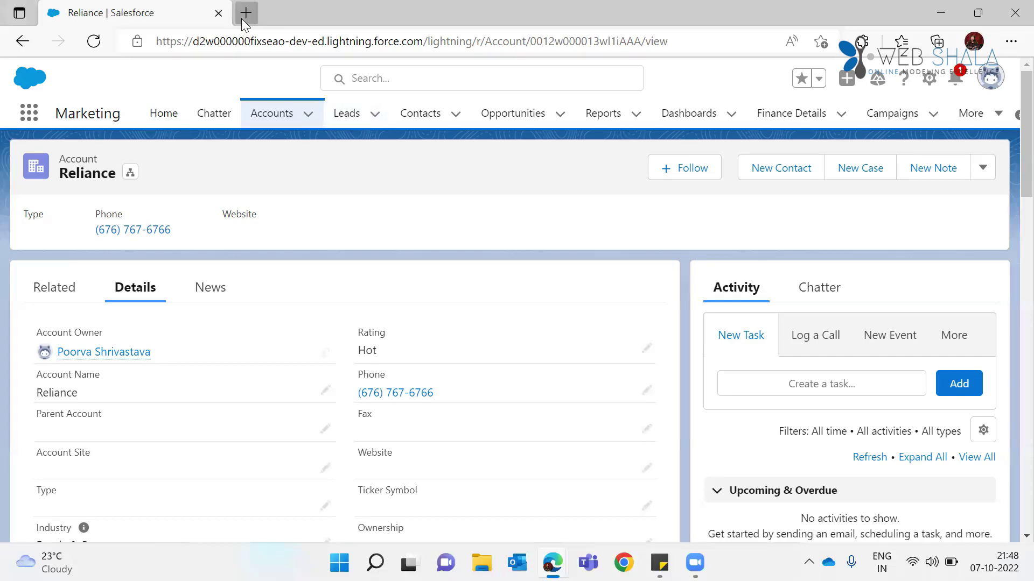
Step: Paste login.salesforce.com into the new tab, then return to the Reliance account tab
text(login.salesforce.com)
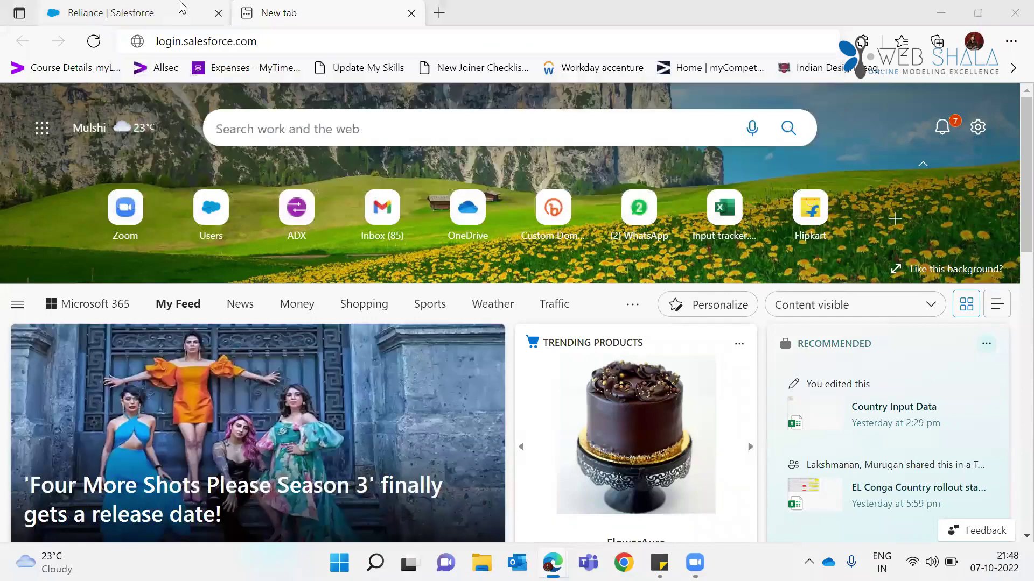
click(183, 7)
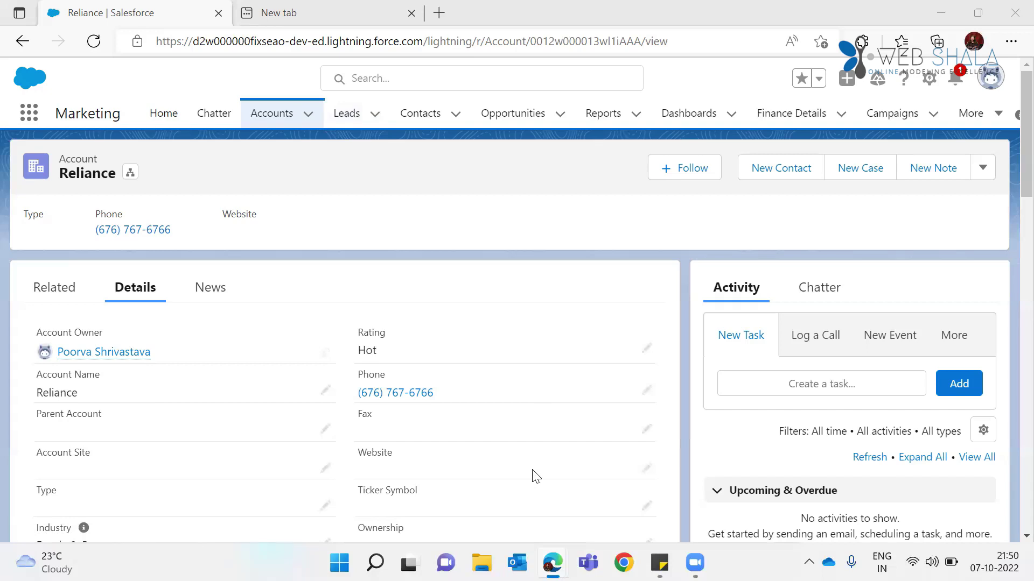
key(ctrl+s)
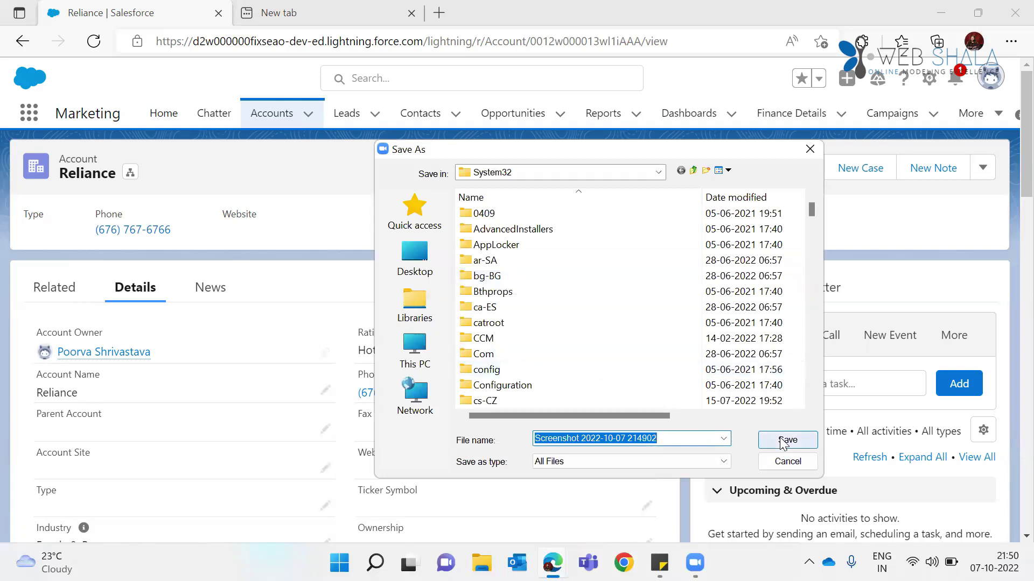
click(421, 262)
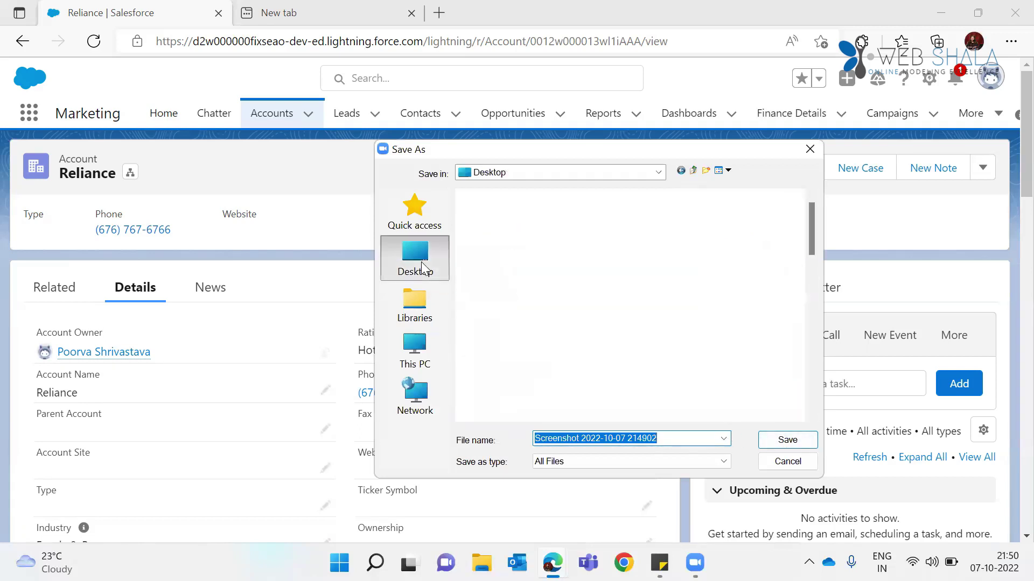
click(794, 441)
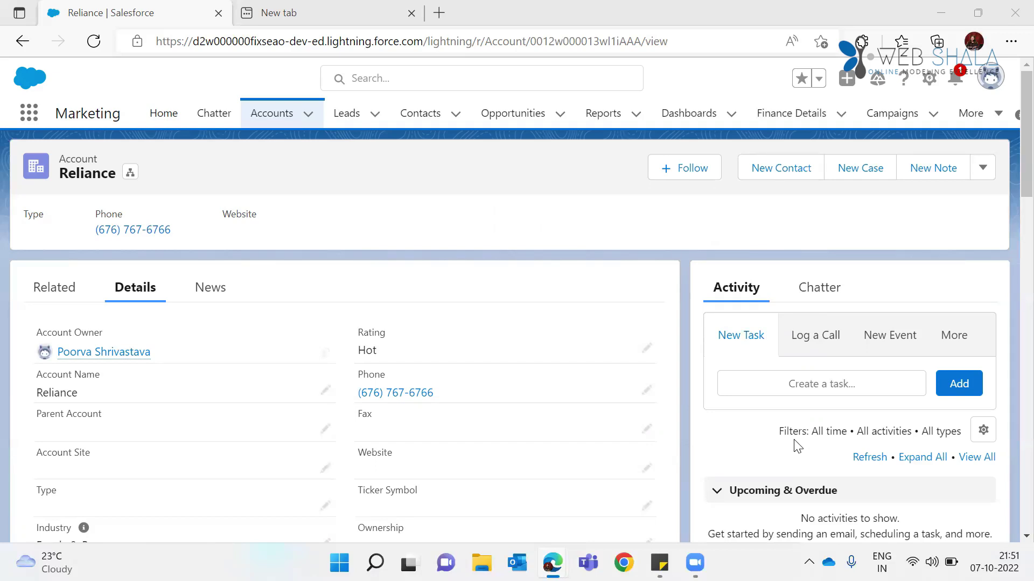
Step: Check the saved screenshot on the Desktop without printing, close the folder, and go to Leads
key(super+e)
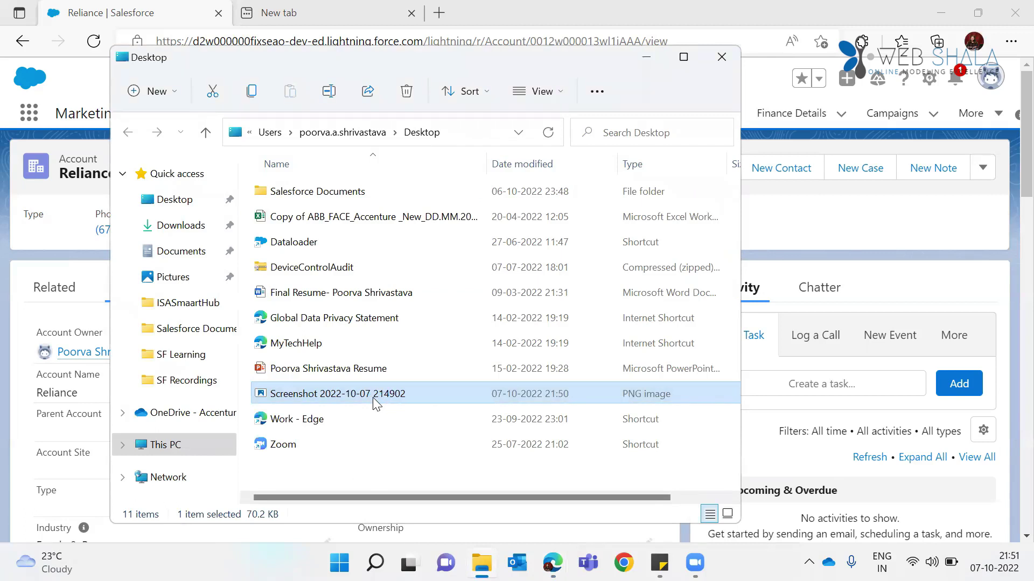
key(ctrl+p)
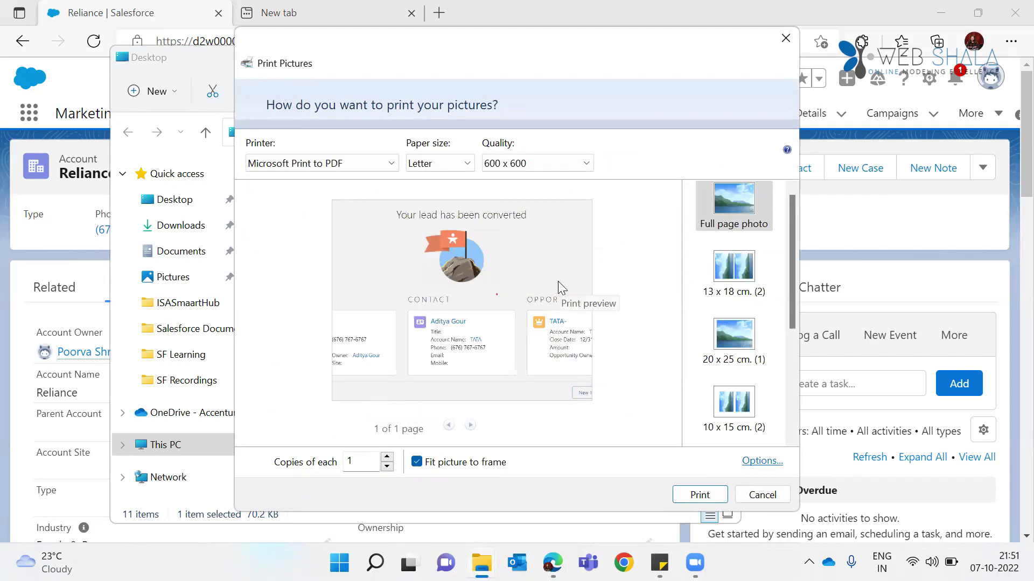
click(787, 35)
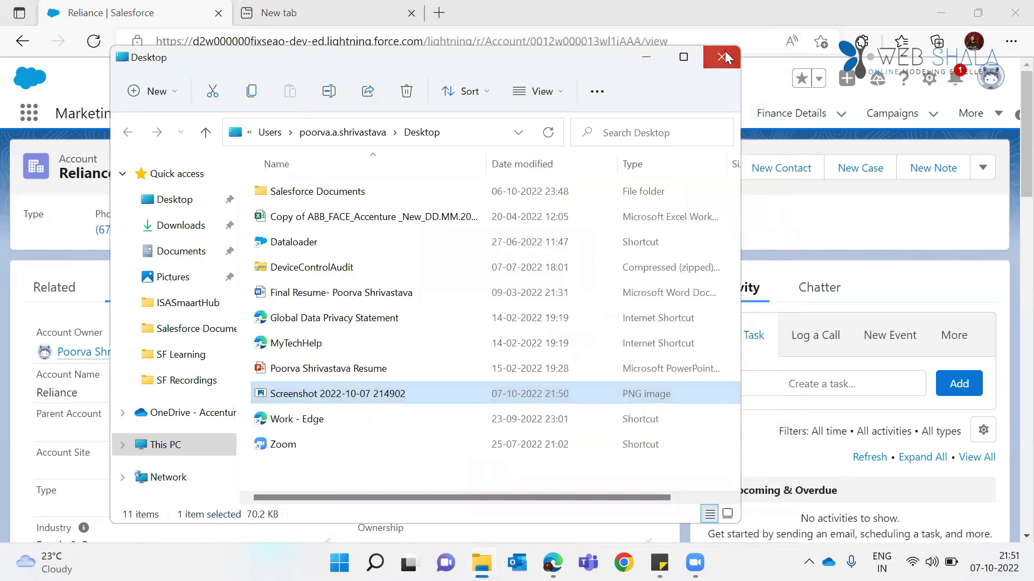
click(725, 51)
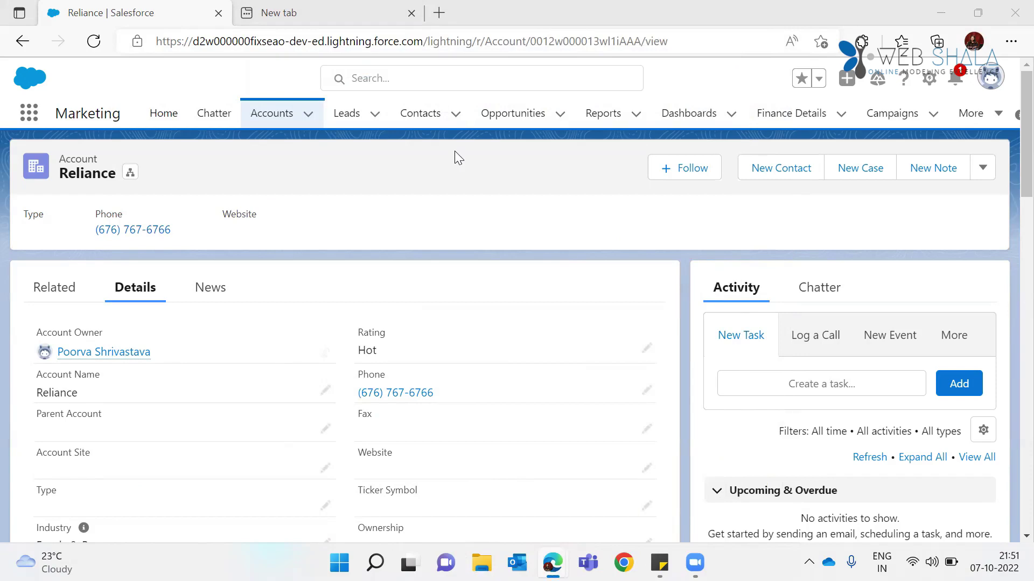
click(346, 120)
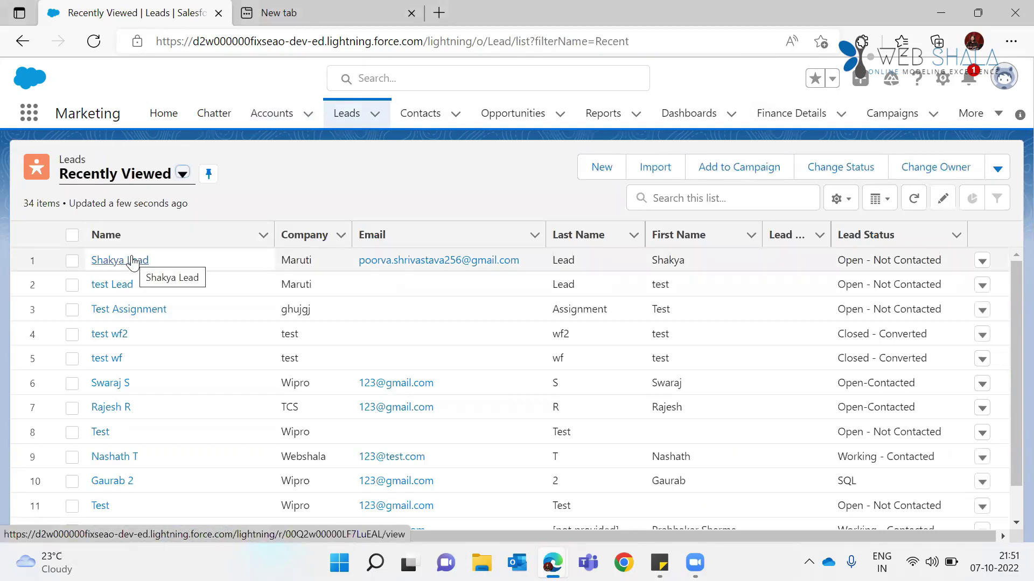
Step: Open the Maruti lead, status Open - Not Contacted, from the Recently Viewed leads
click(129, 261)
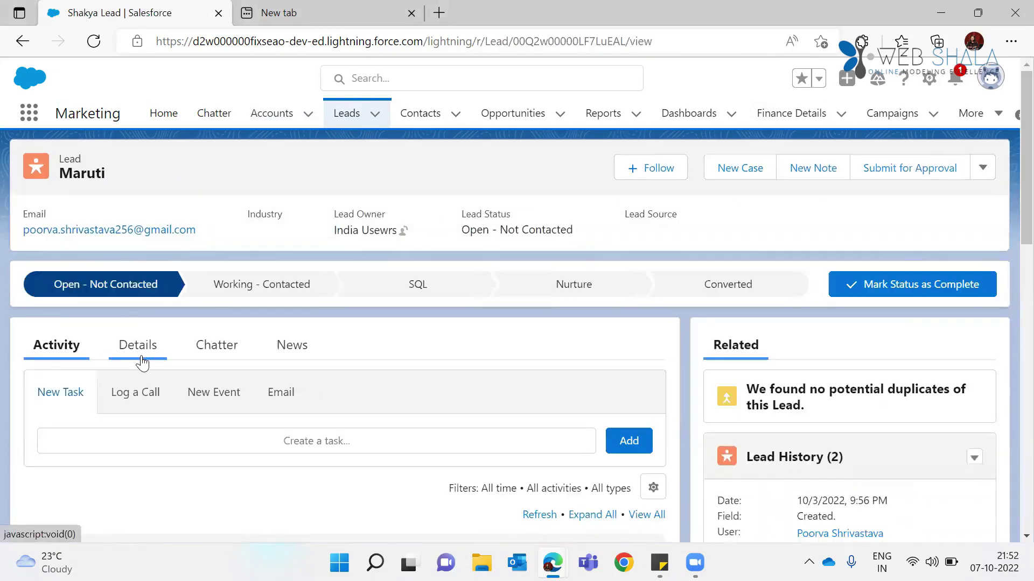
Step: Reopen the Shakya Lead and convert it, creating new account Maruti with its contact and opportunity
click(142, 362)
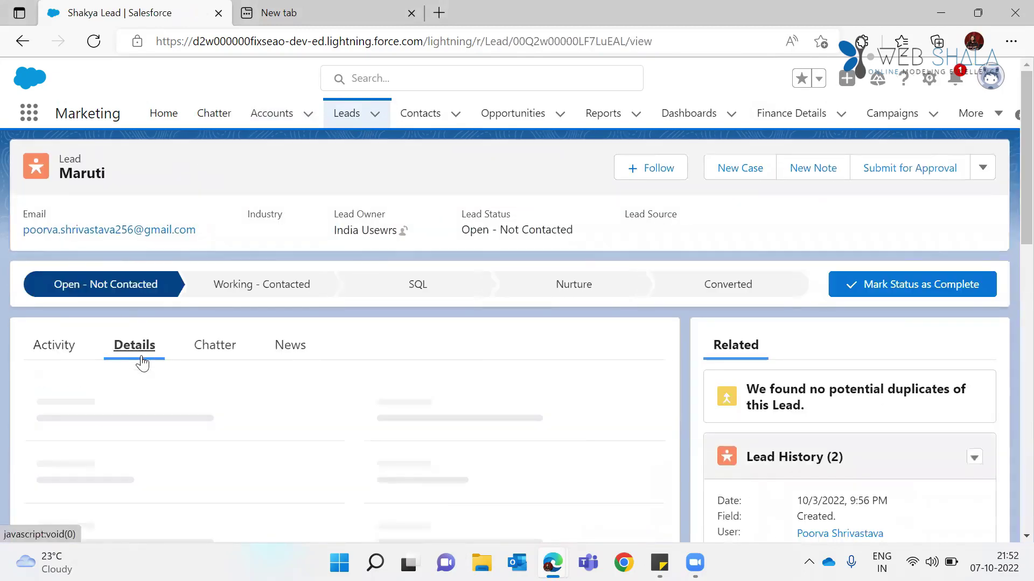
click(347, 121)
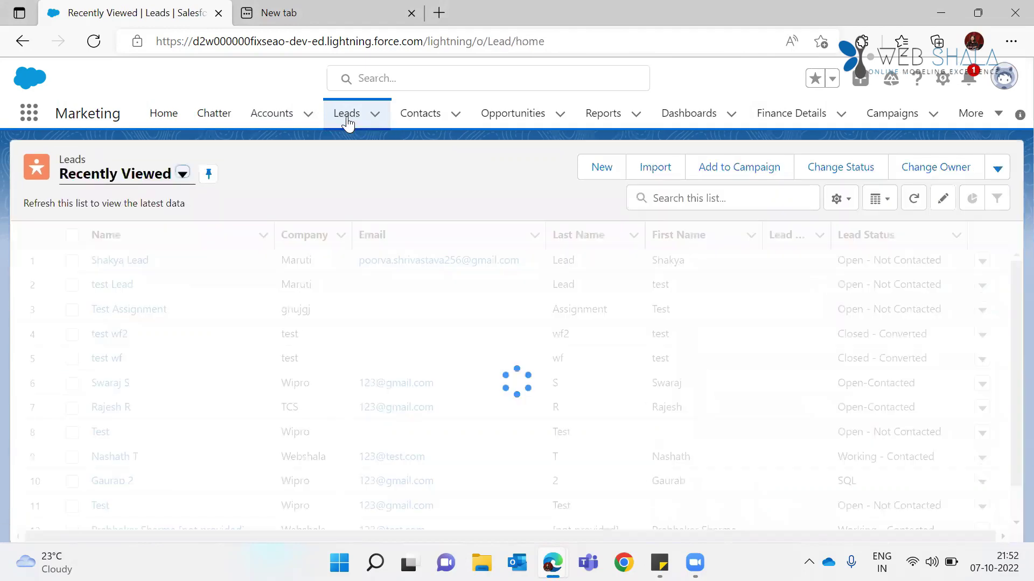
click(127, 261)
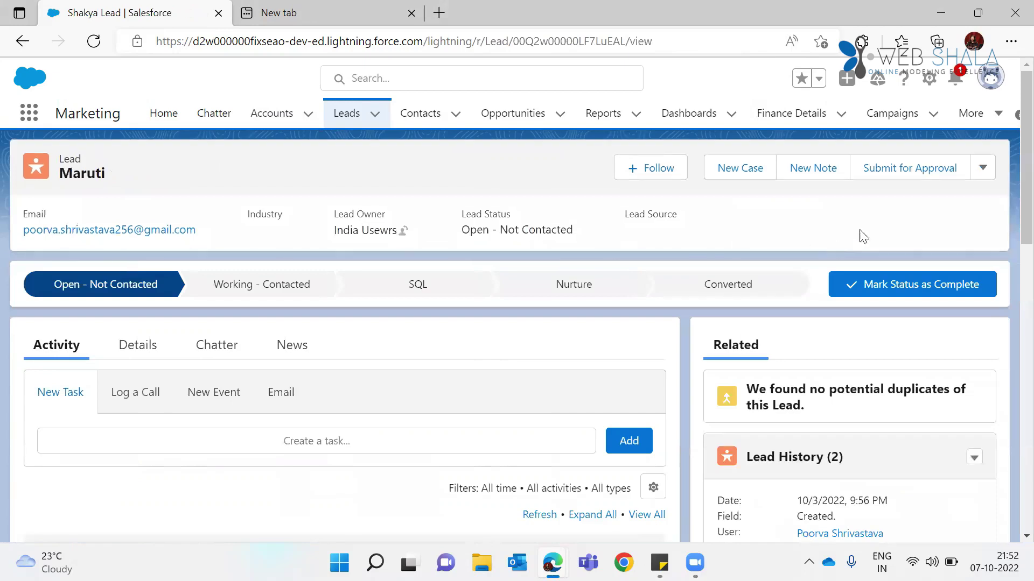
click(985, 169)
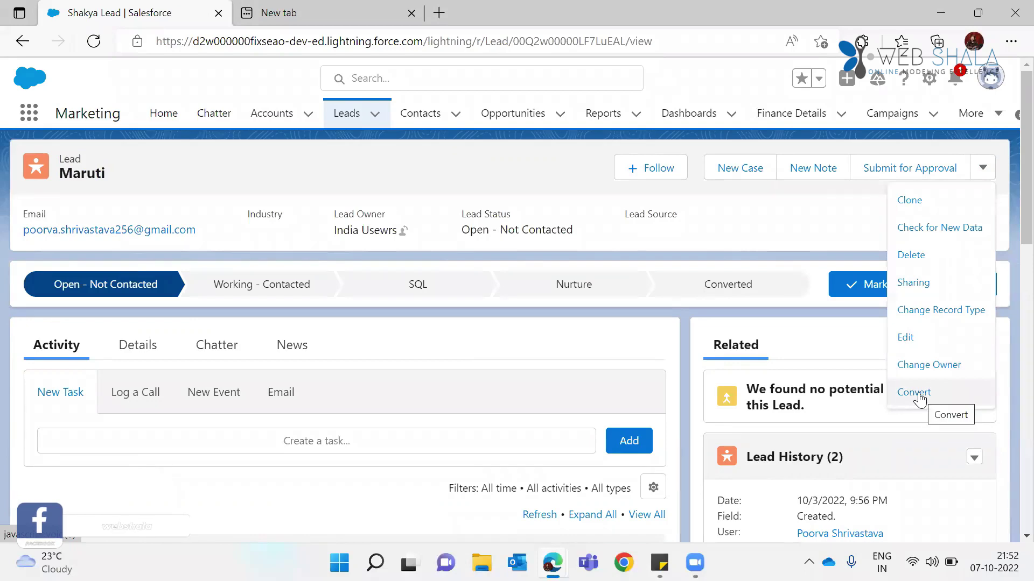
click(915, 393)
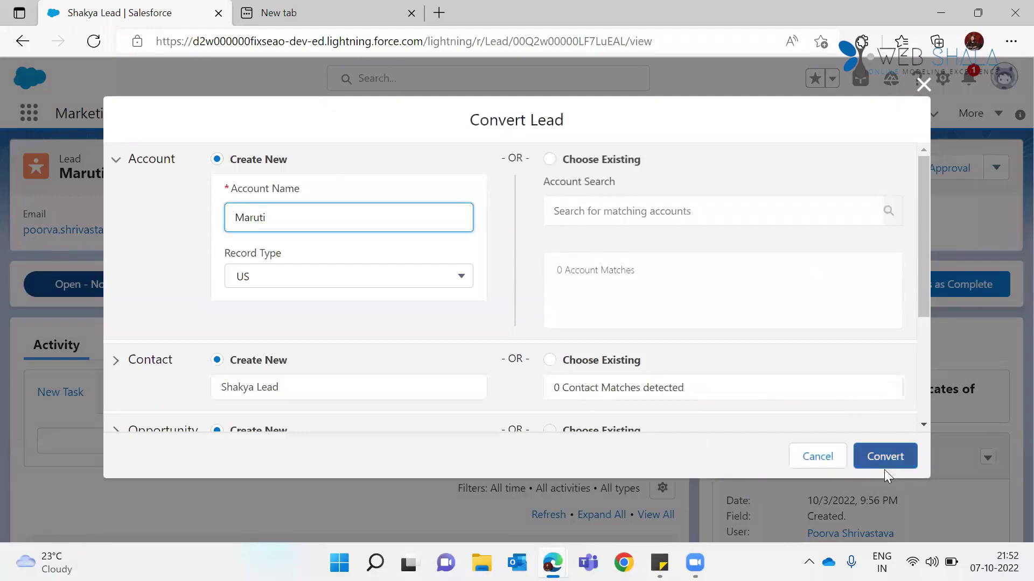
click(886, 464)
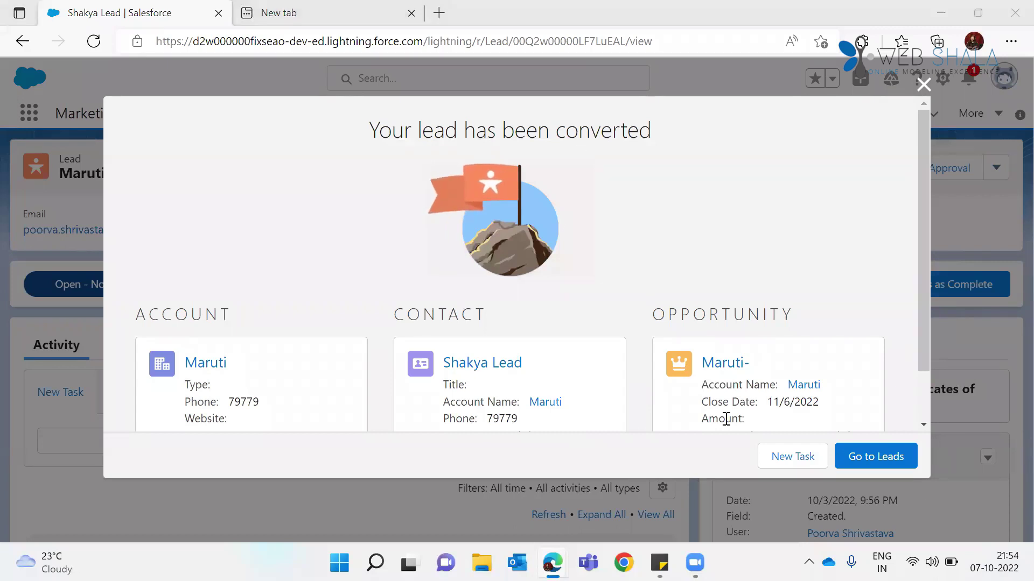
Step: Close the 'Your lead has been converted' summary to return to the Recently Viewed leads
click(922, 86)
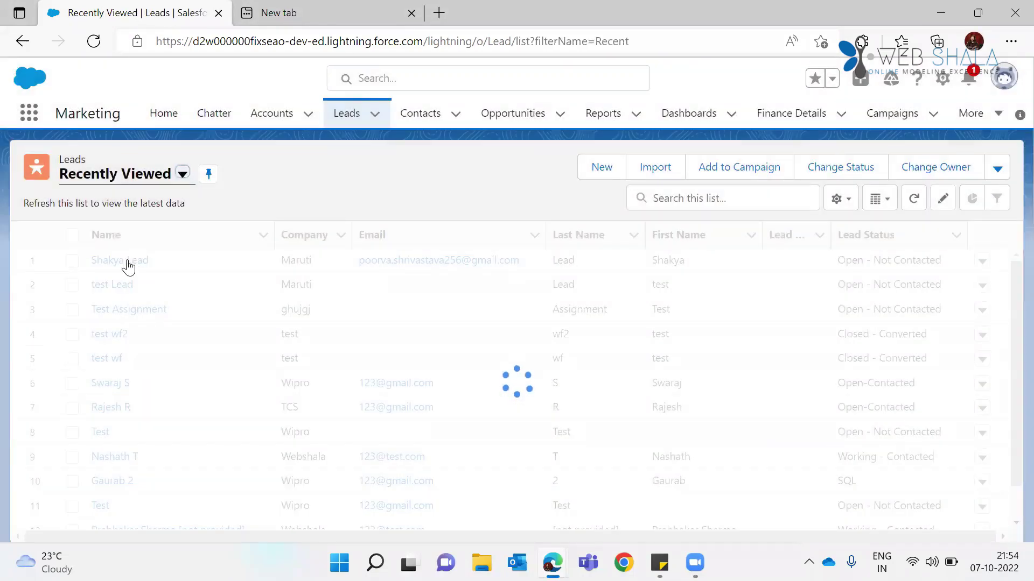
Step: Open test Lead, save its Company field unchanged, then view the Recently Viewed contacts
click(128, 261)
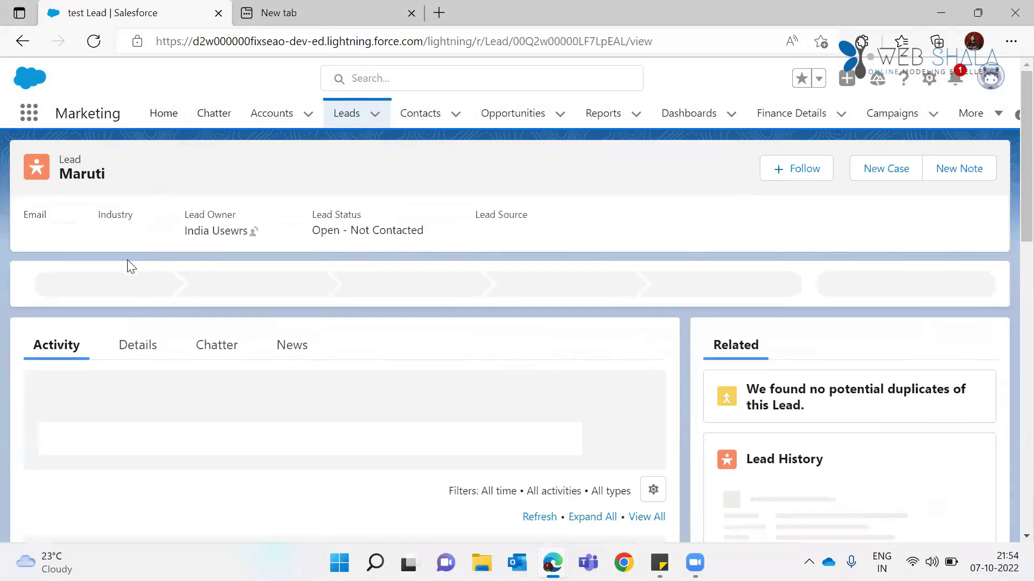
click(138, 345)
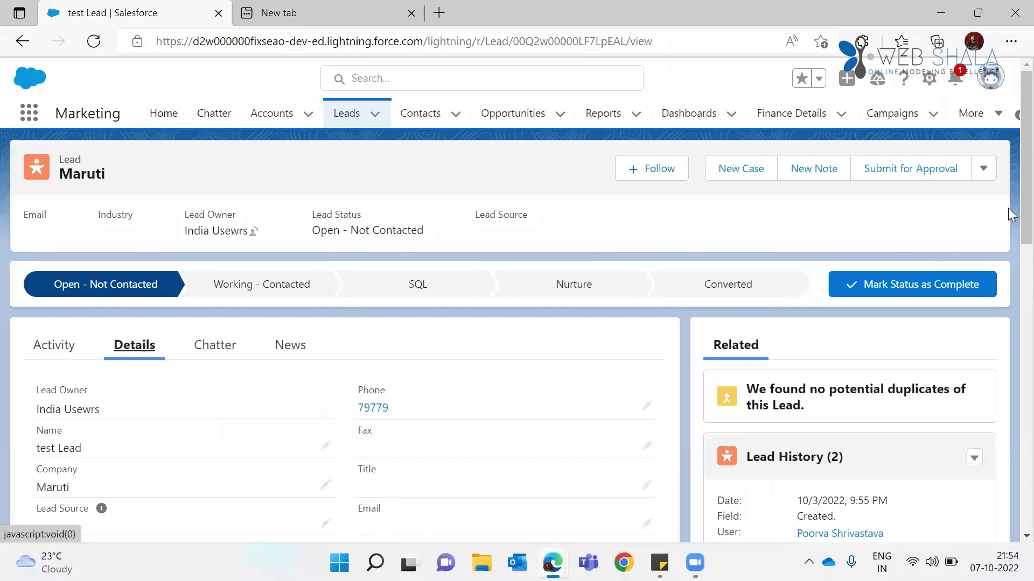
scroll(1010, 206, down, 2)
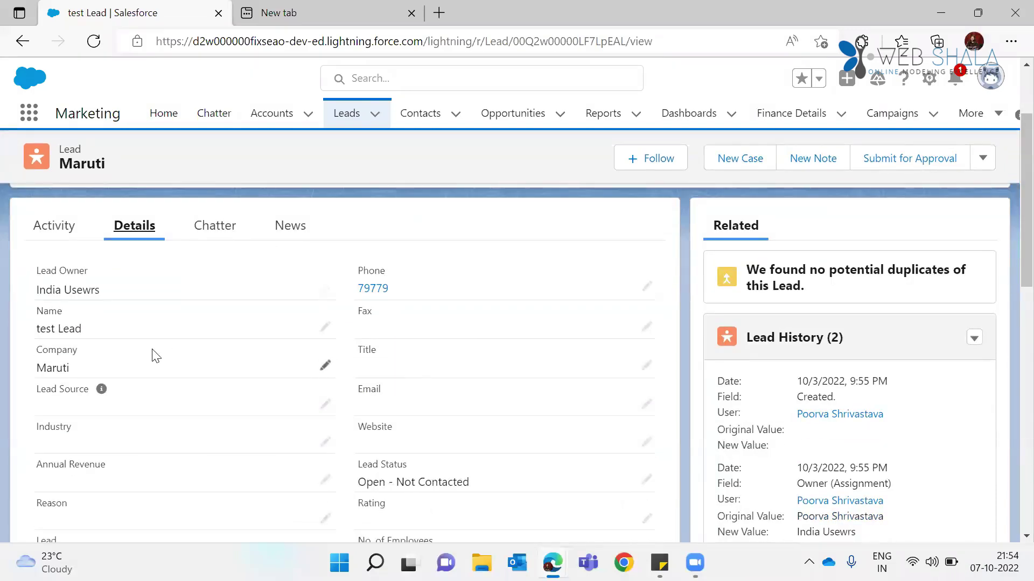
click(326, 367)
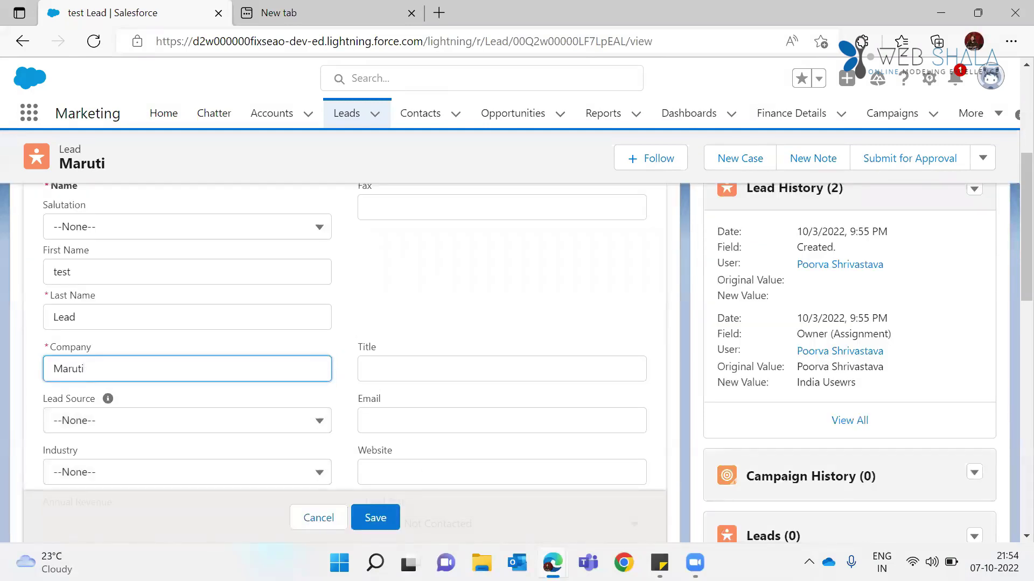
click(375, 517)
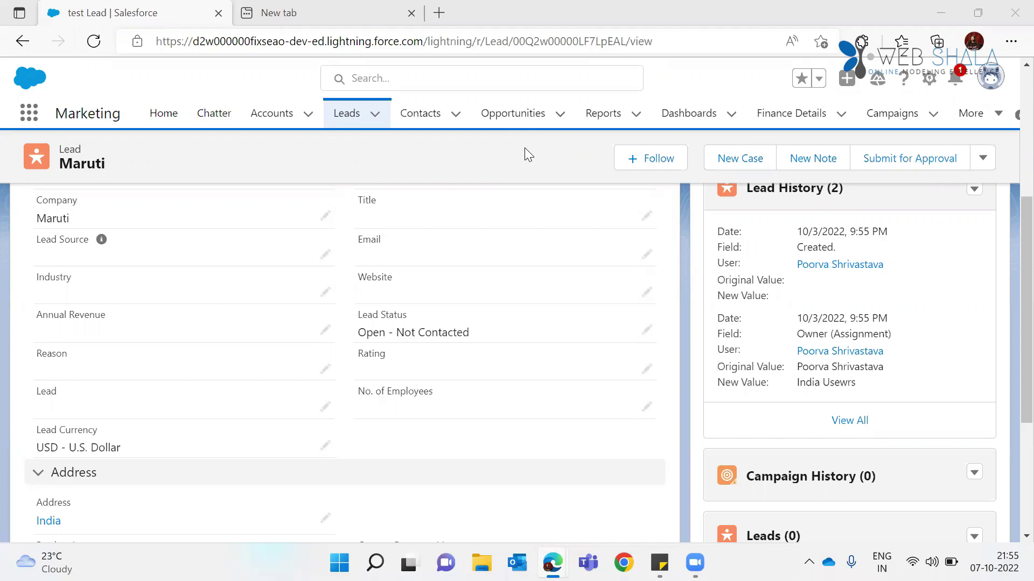
click(429, 124)
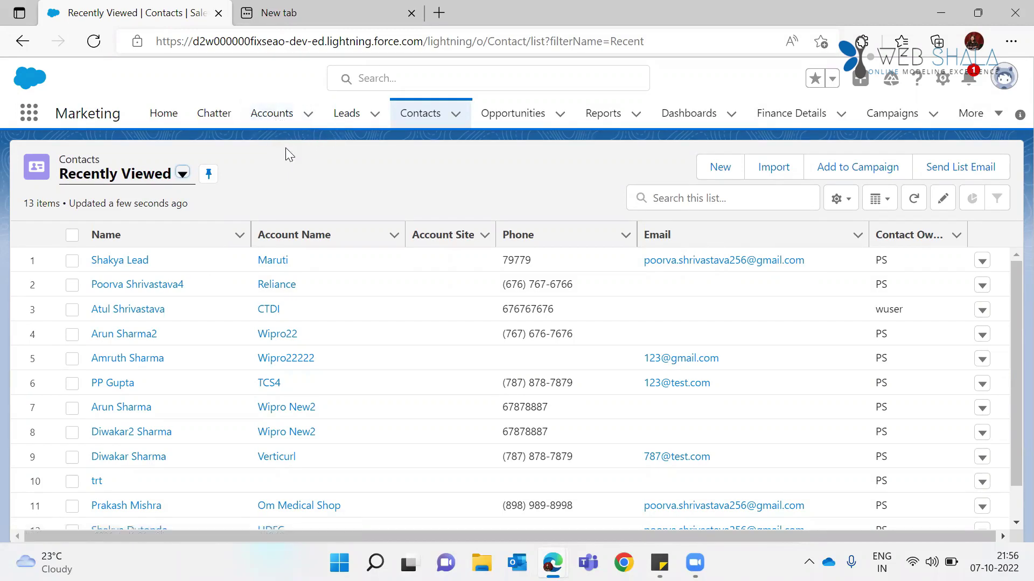
Step: Find Accounts through the App Launcher search 'Account' and switch to the All Accounts list view
click(29, 115)
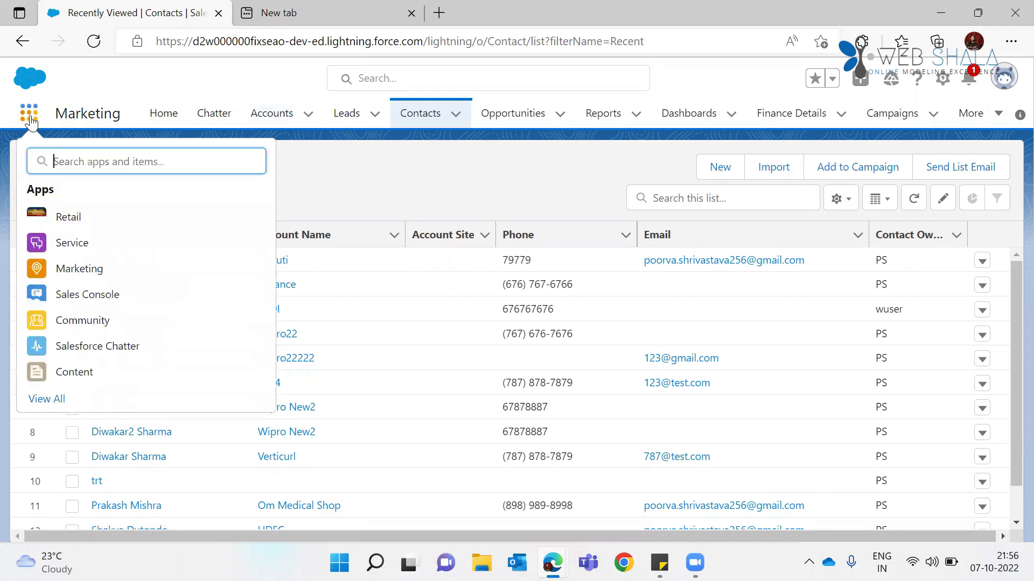
text(Account)
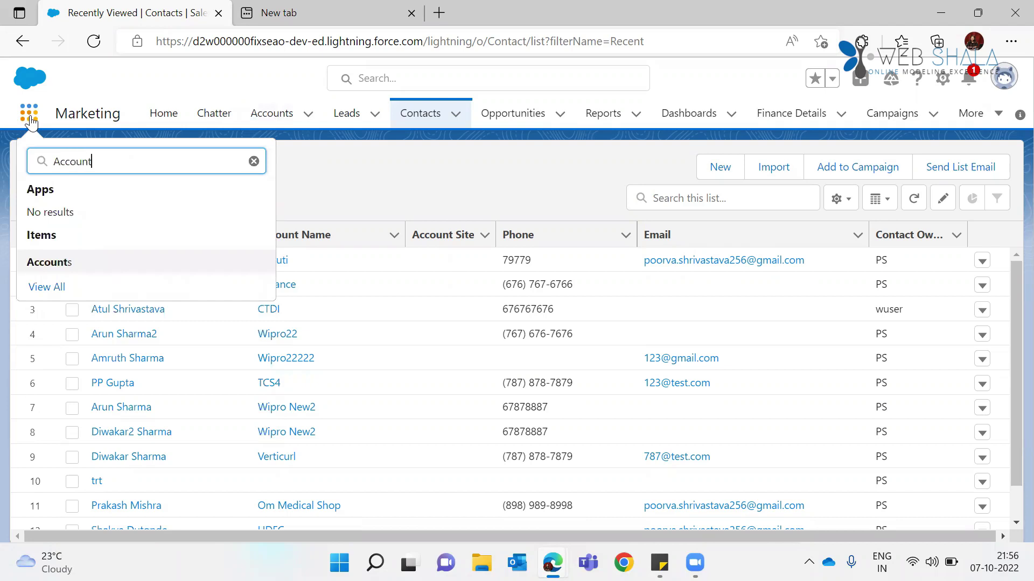
click(68, 274)
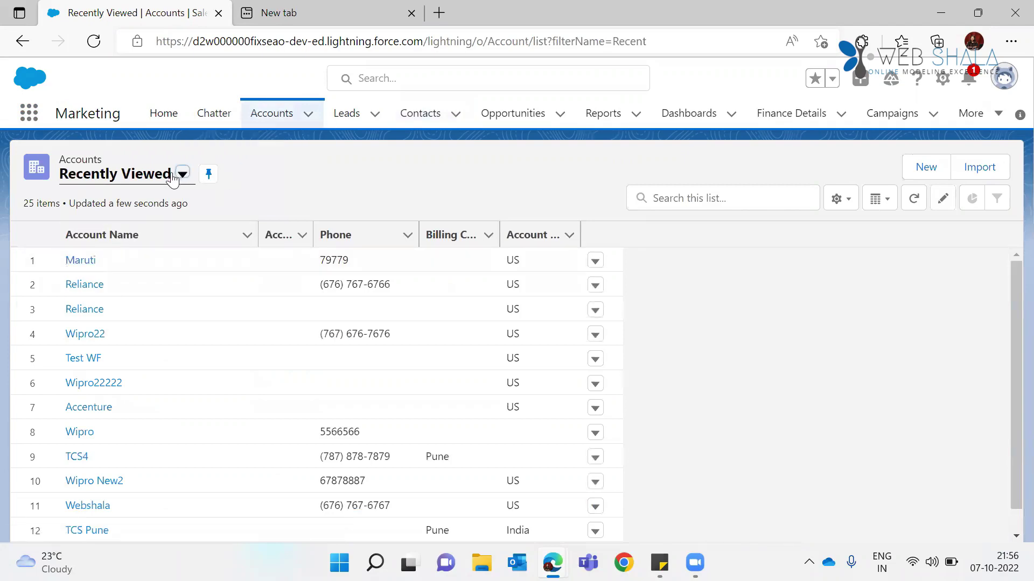
click(172, 178)
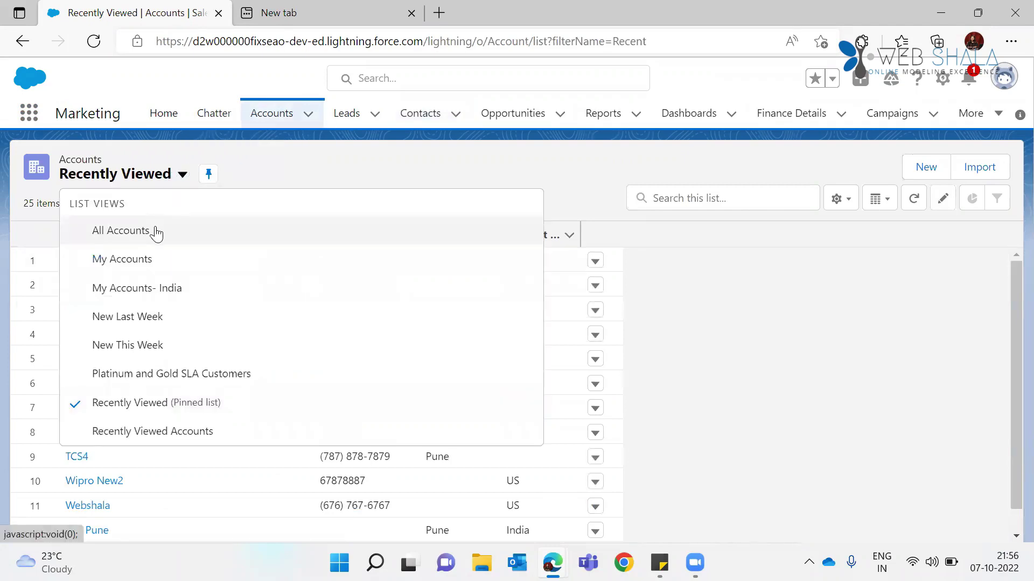
click(156, 232)
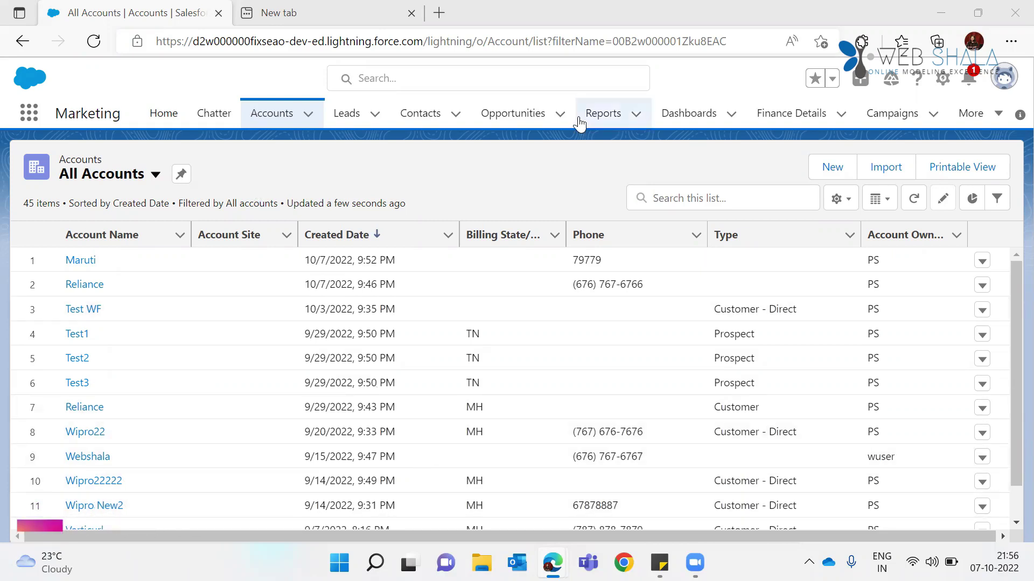
click(29, 114)
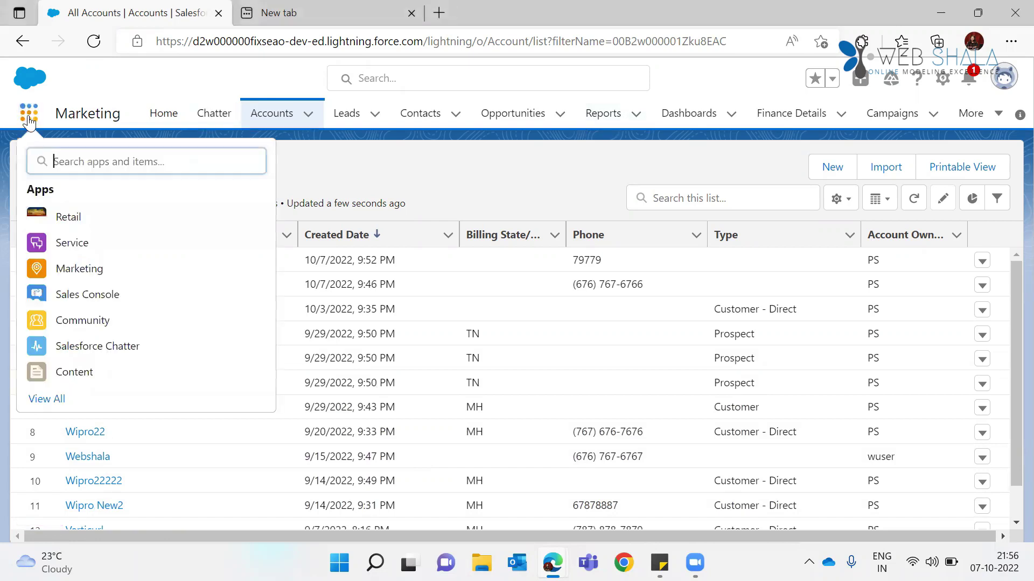
text(account)
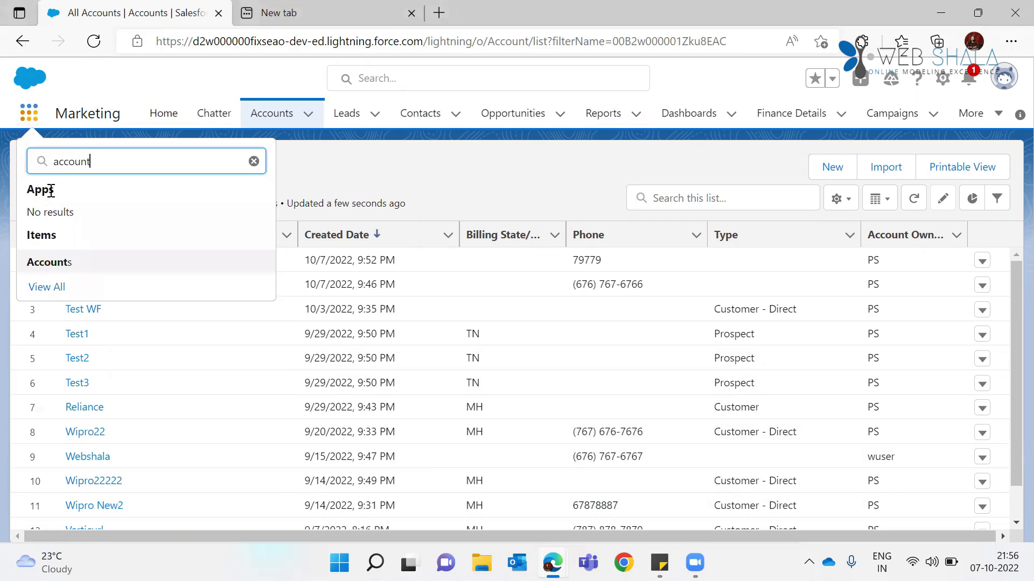
click(60, 273)
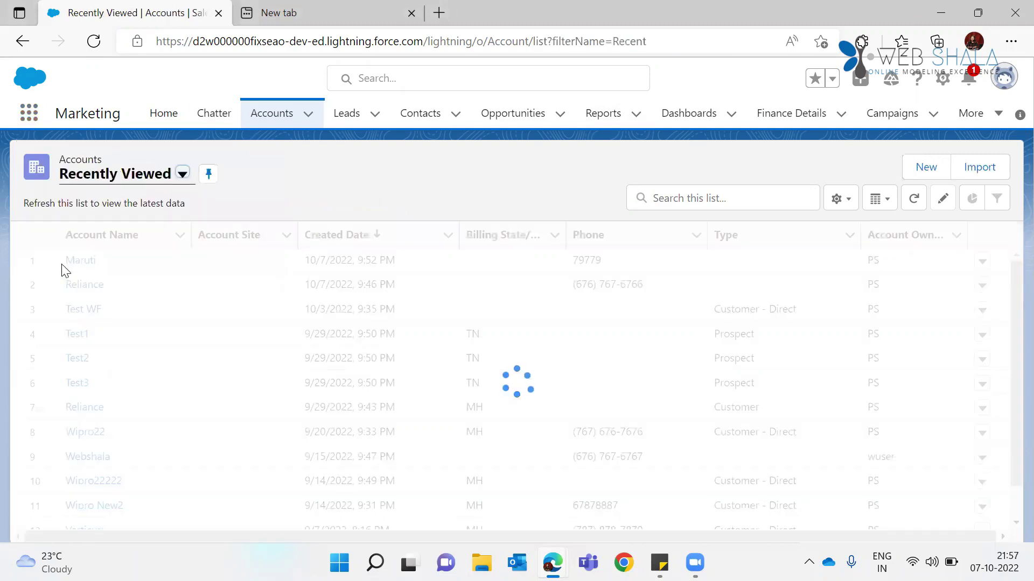
click(174, 182)
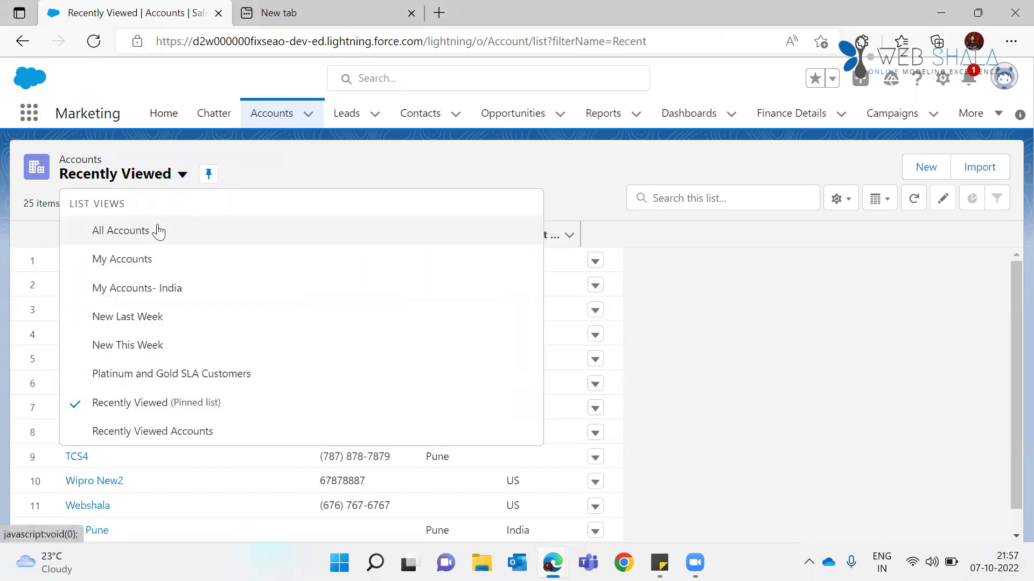
click(138, 182)
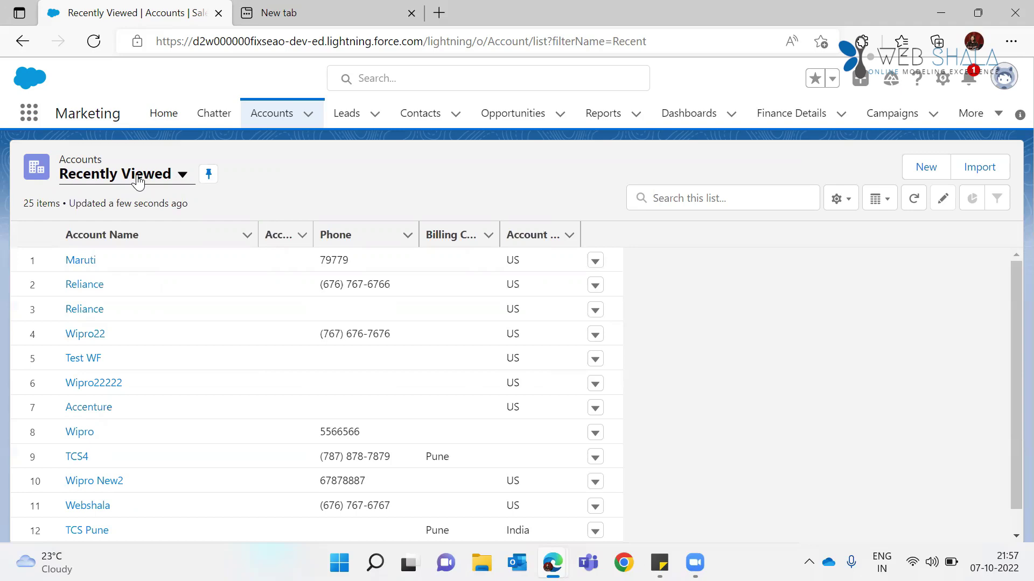
click(139, 182)
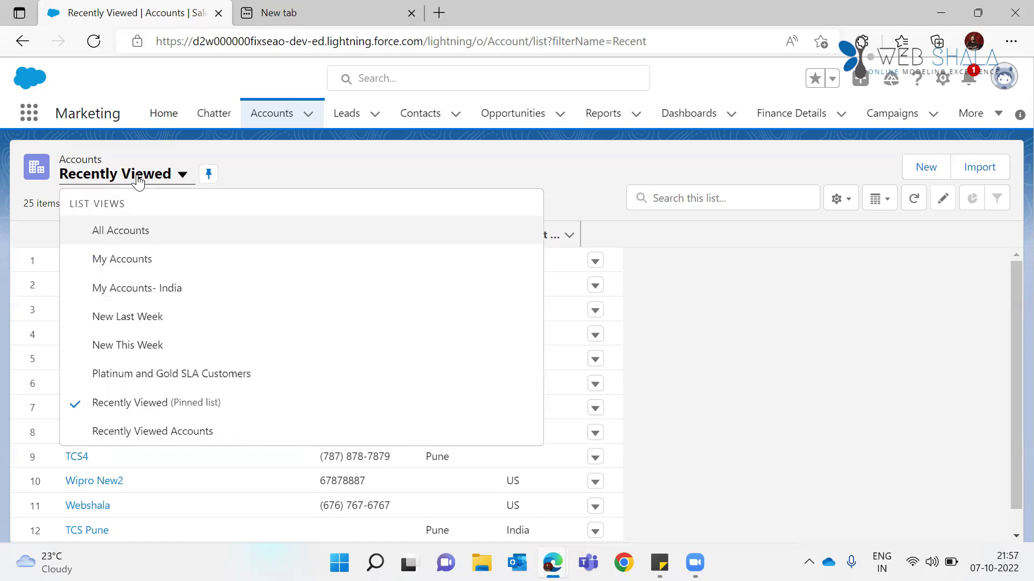
click(135, 231)
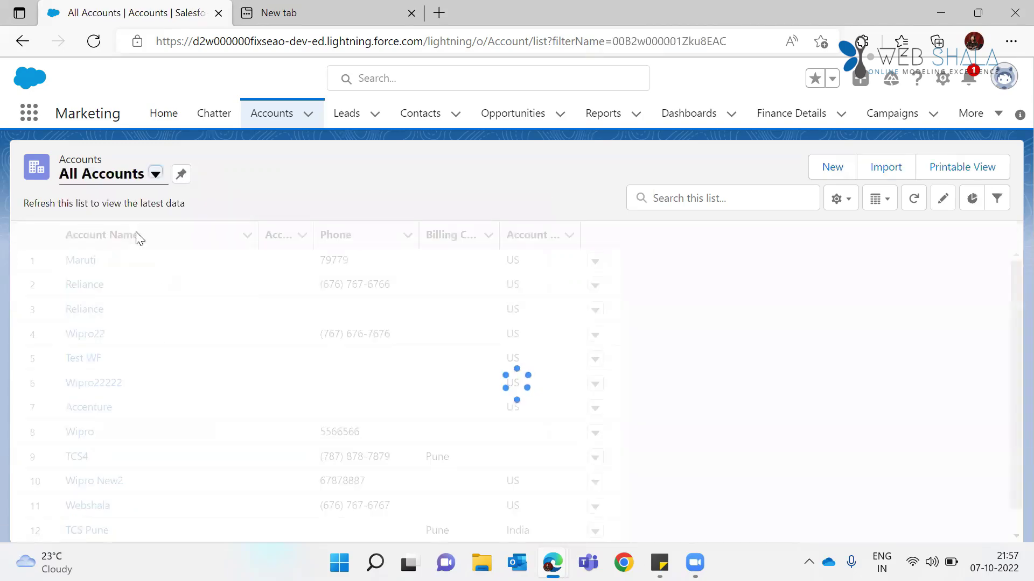